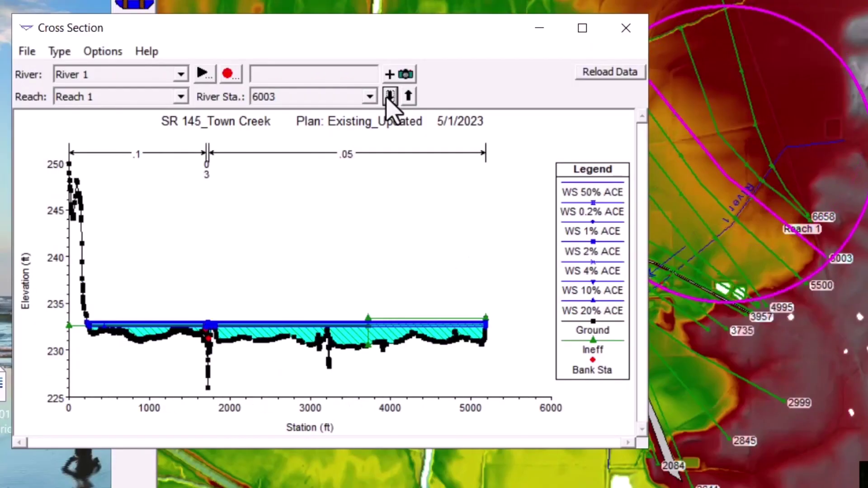
Step downstream two cross sections along Reach 1 in the Cross Section viewer
left_click(390, 96)
left_click(390, 96)
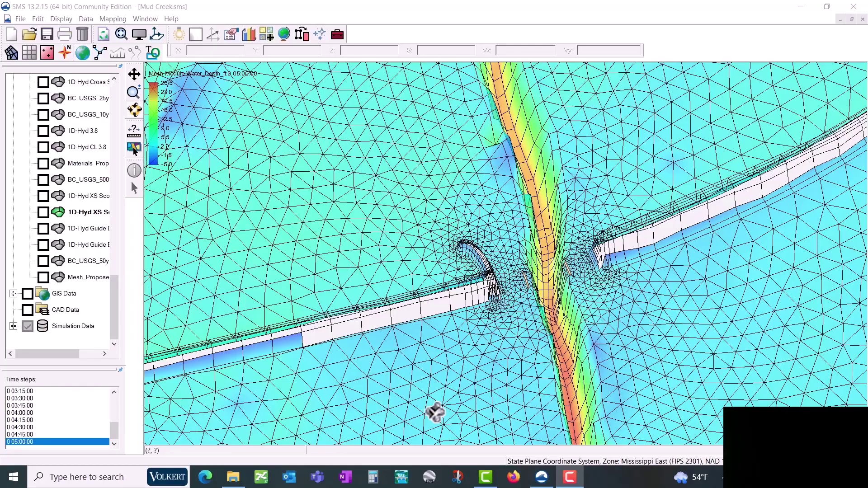
scroll(436, 412, "up", 3)
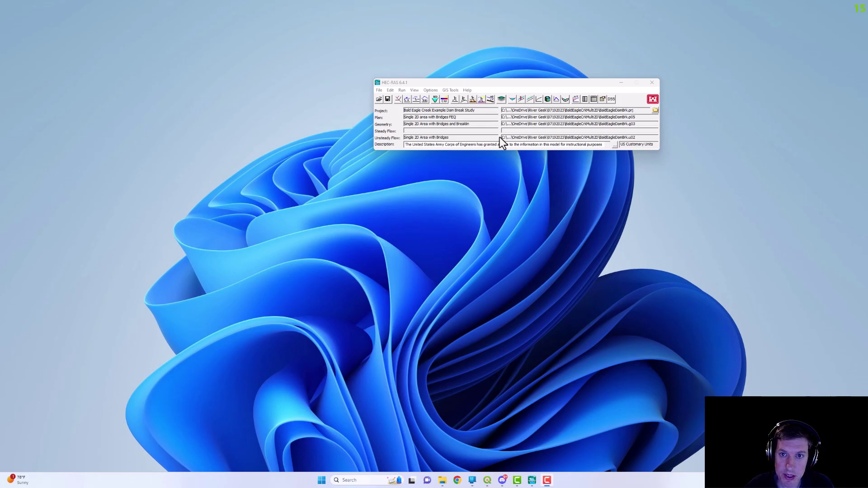
left_click(464, 99)
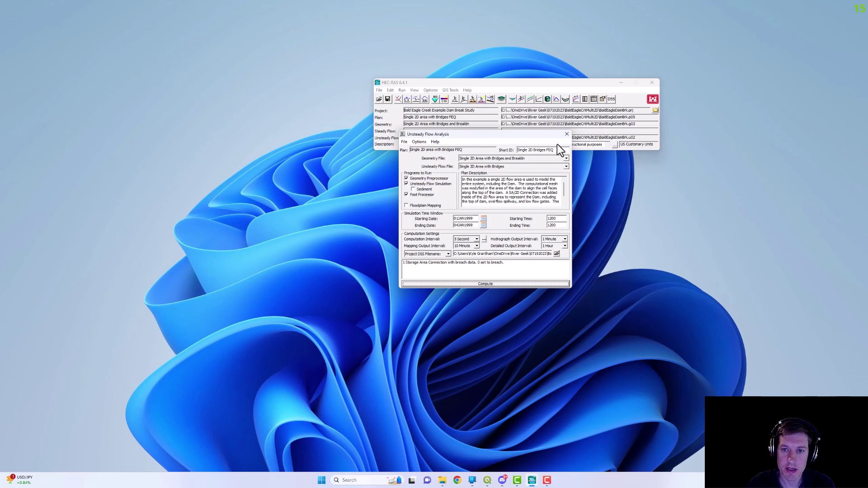
left_click(567, 134)
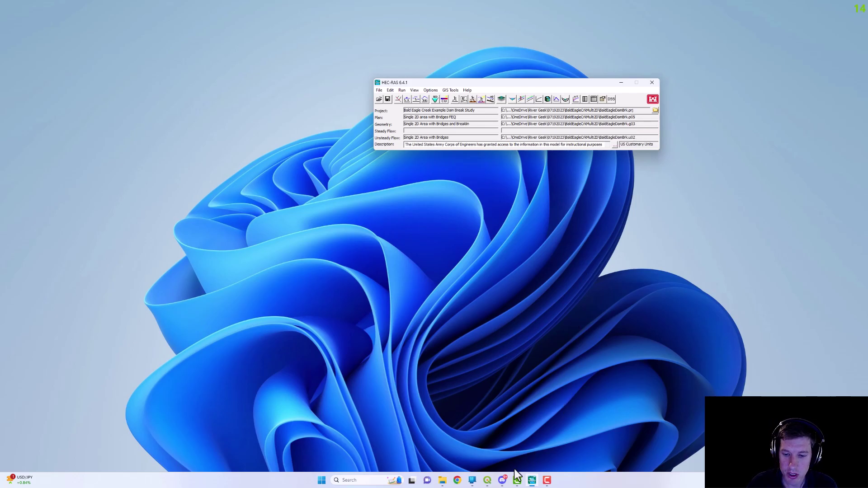
Bring QGIS to the front, restore its window, and confirm Crayfish in the plugin manager
left_click(487, 480)
left_click_drag(473, 4, 458, 148)
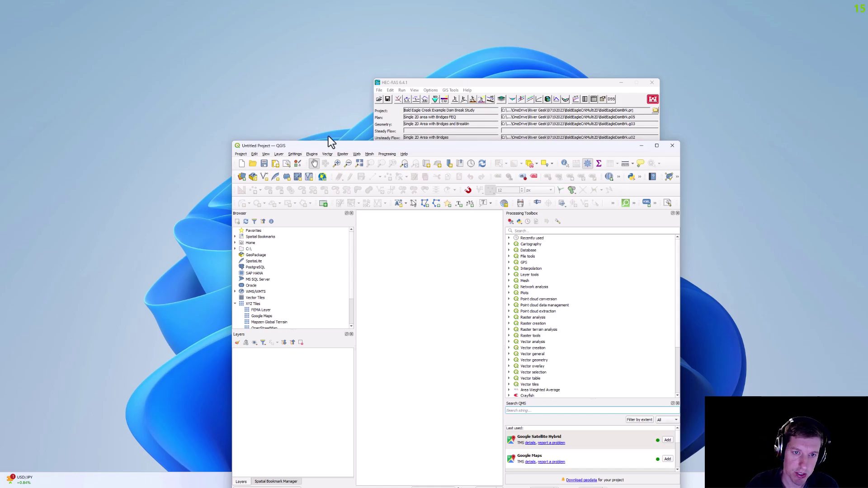
left_click(312, 154)
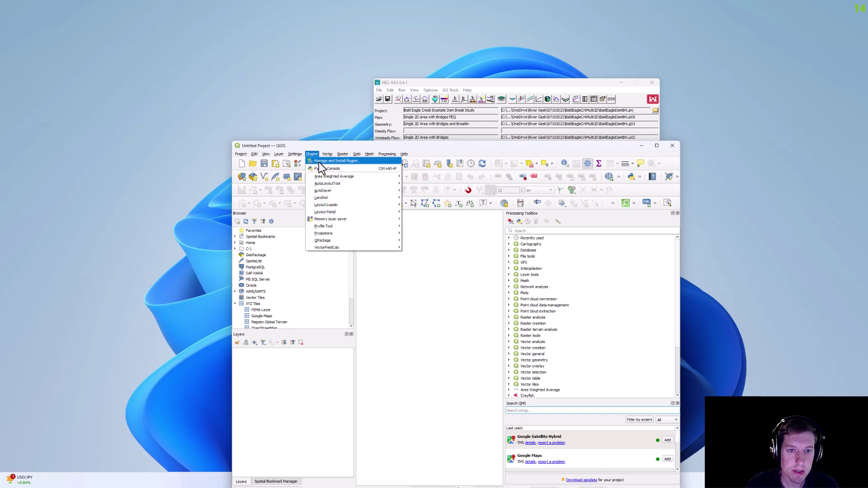
left_click(319, 162)
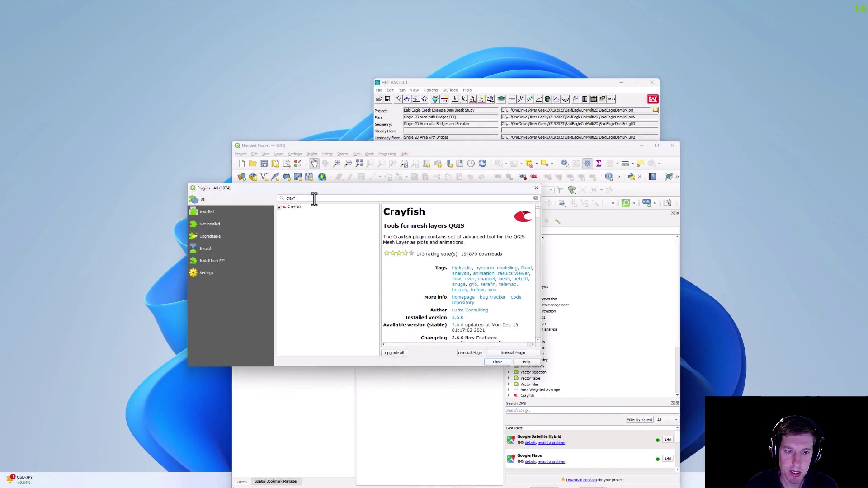
left_click(497, 363)
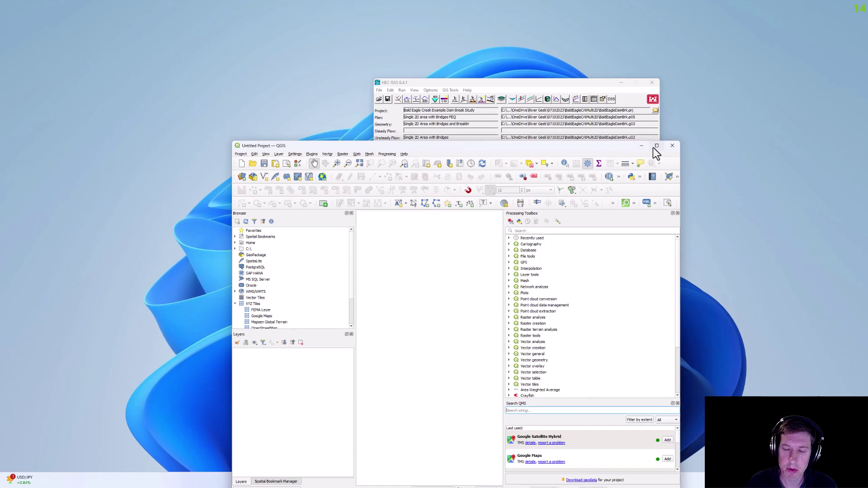
mouse_move(653, 148)
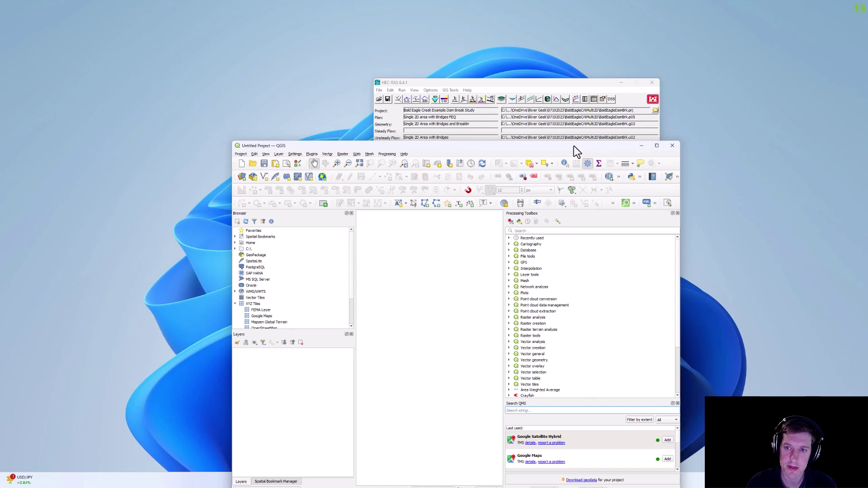
Maximize the QGIS window and look through the Project and View menus
left_click_drag(574, 145, 560, 144)
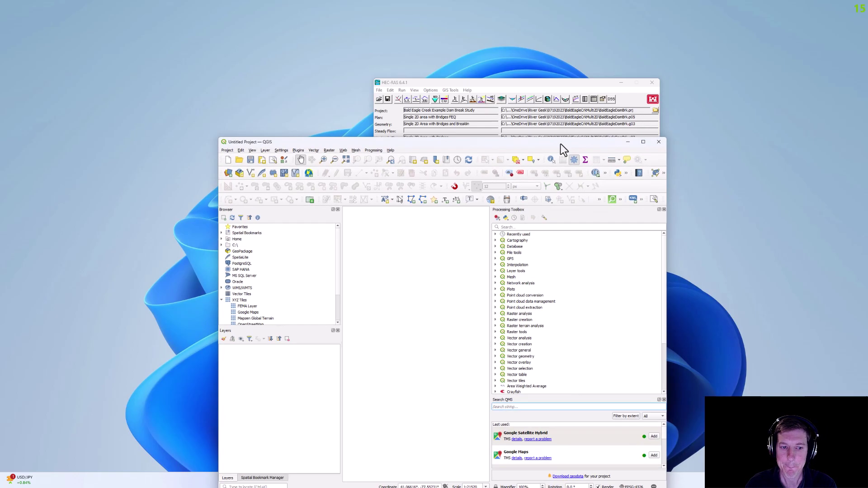
left_click(641, 142)
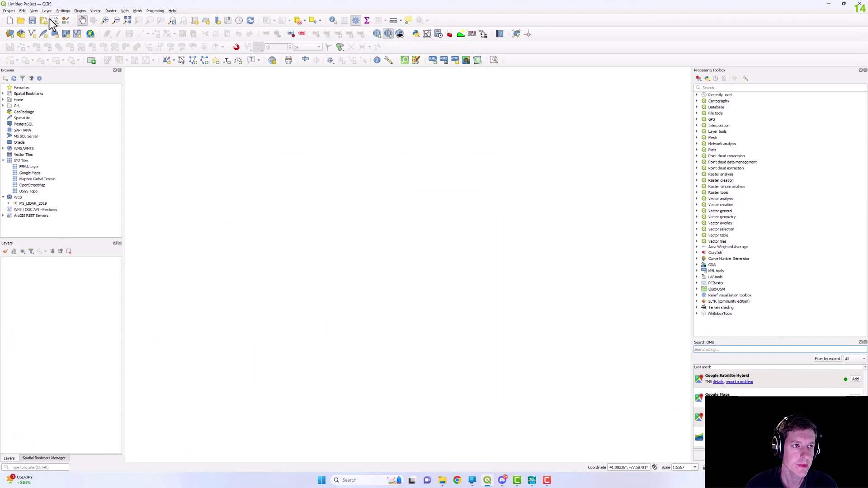
left_click(34, 12)
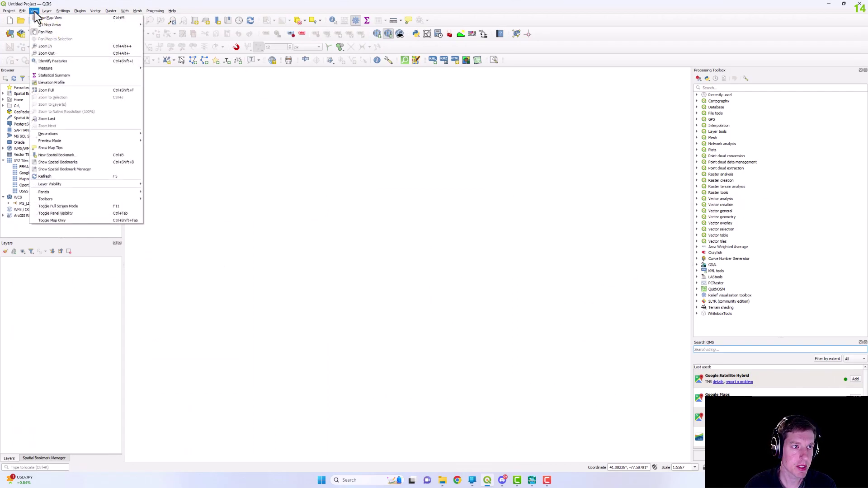
left_click(17, 12)
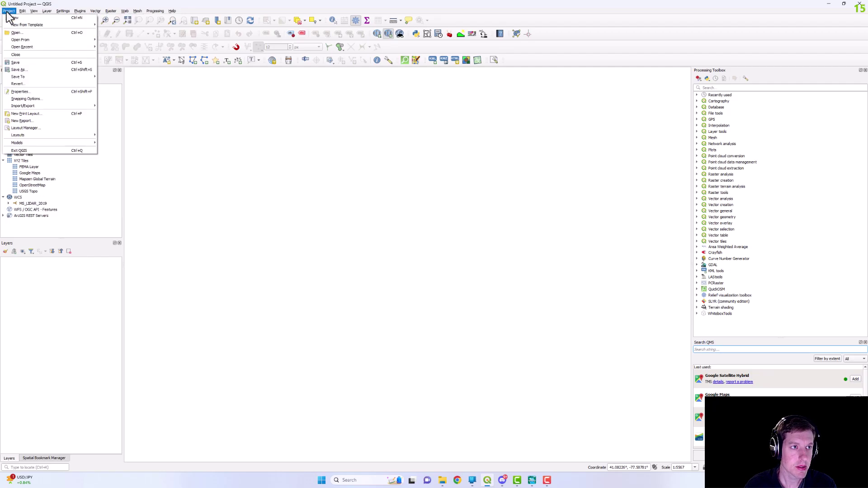
left_click(39, 12)
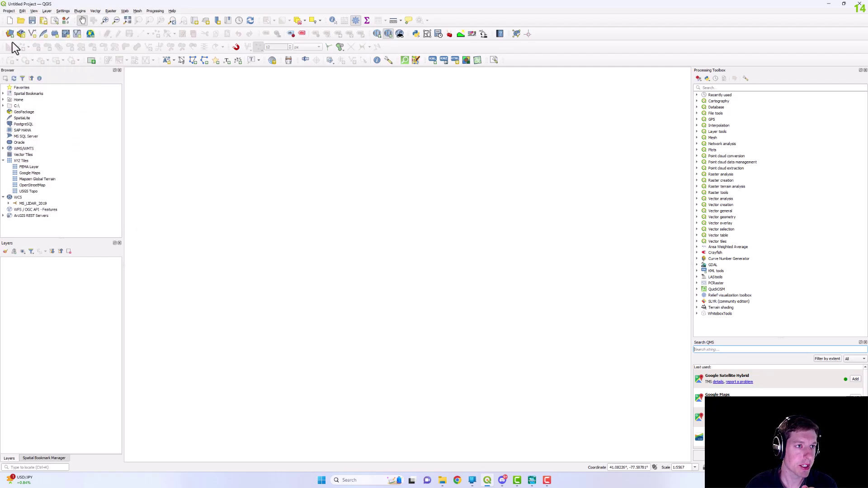
Add BaldEagleDamBrk.p05.hdf as a mesh layer, filtering the file browser to HDF files
left_click(10, 37)
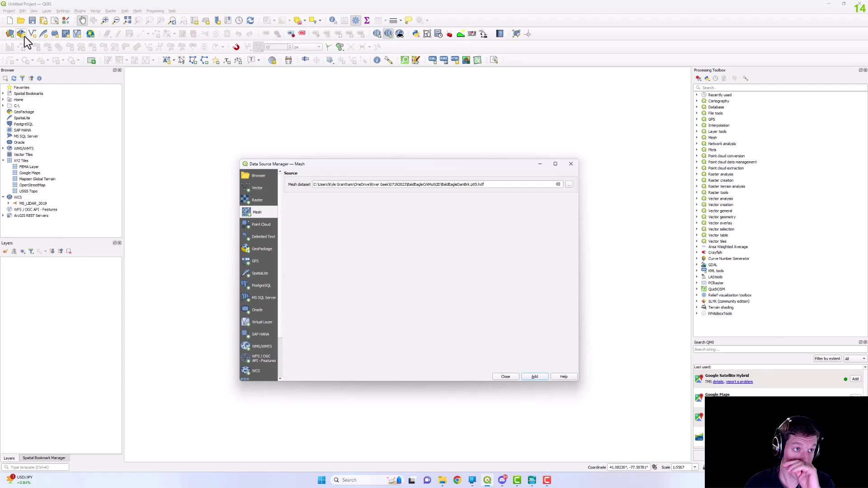
left_click(569, 185)
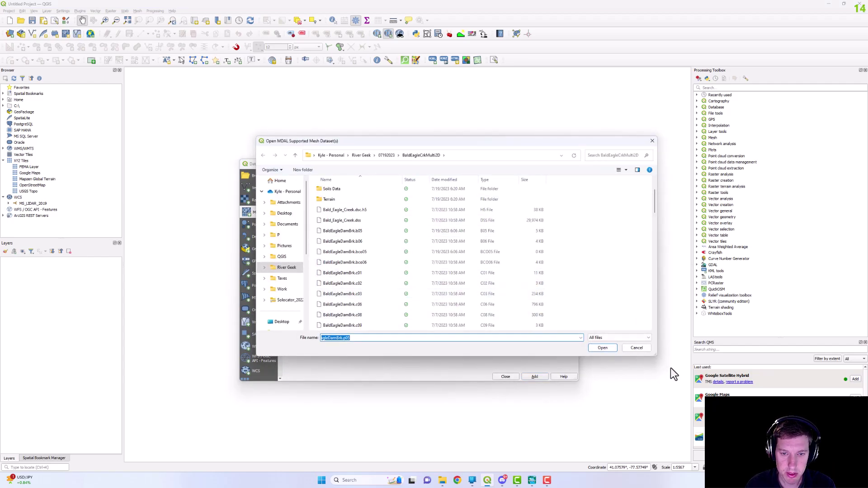
left_click_drag(655, 355, 690, 436)
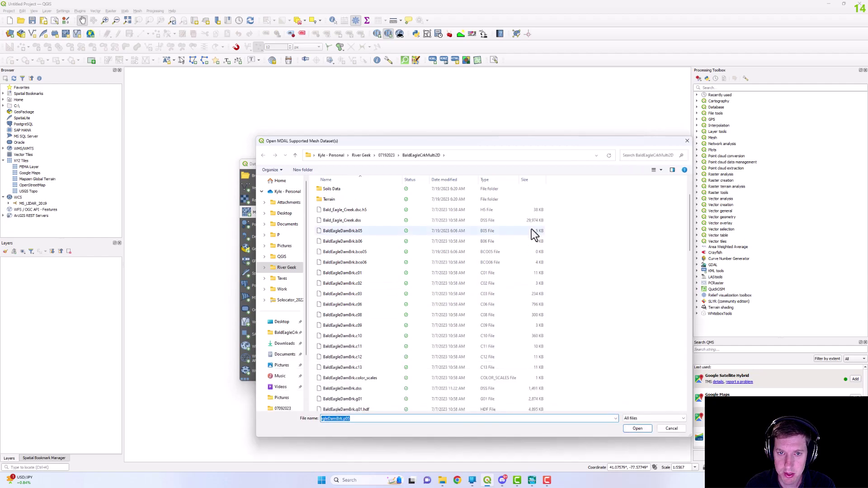
left_click(516, 180)
scroll(534, 303, "down", 5)
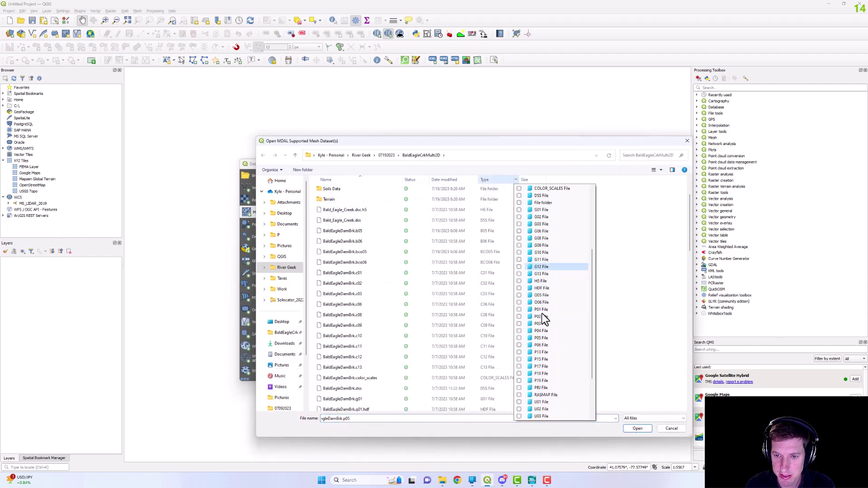
left_click(519, 289)
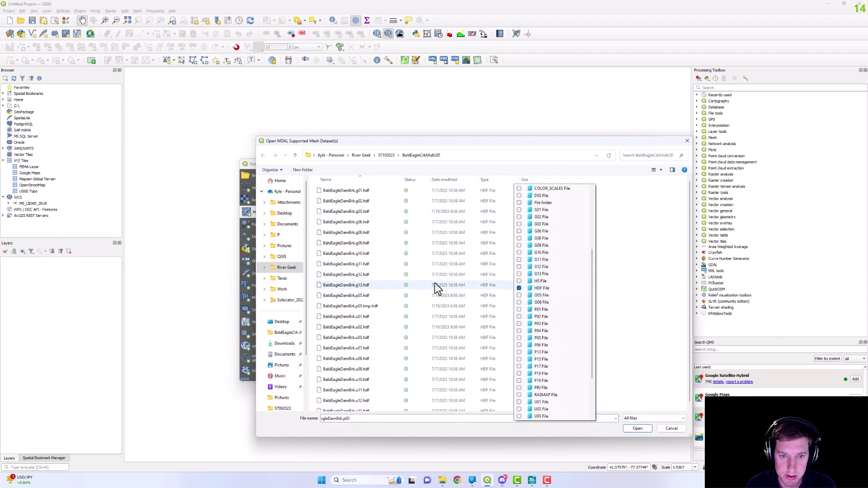
scroll(409, 270, "down", 1)
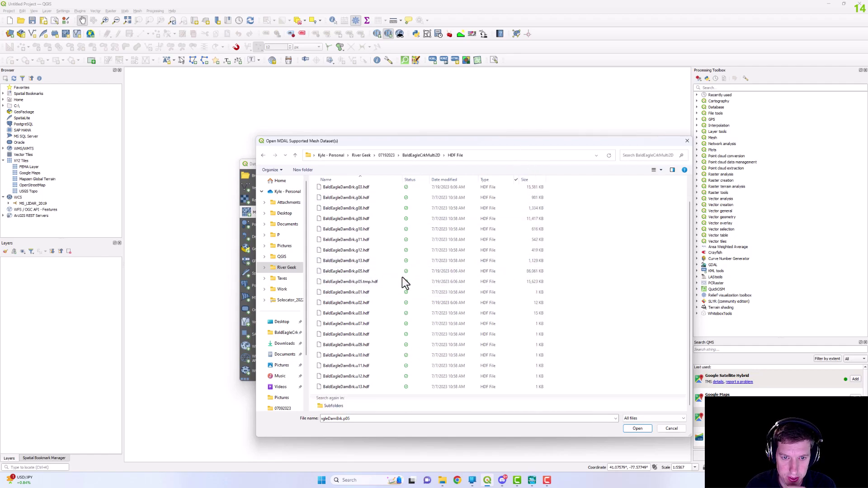
left_click(373, 270)
left_click(637, 430)
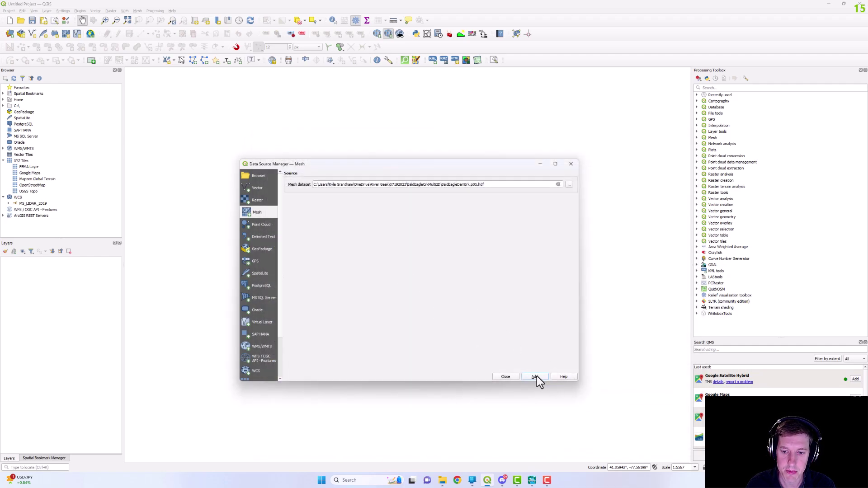
key("Return")
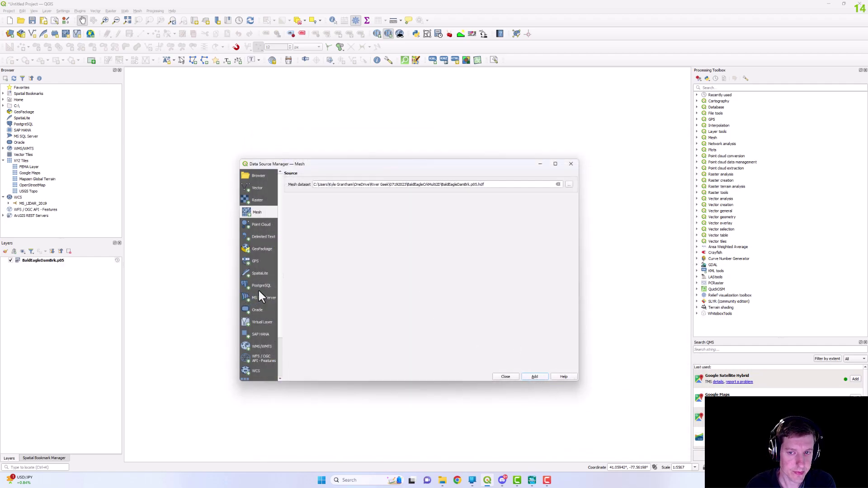
Close the Data Source Manager and open a widened Layer Styling panel for the mesh
left_click(505, 377)
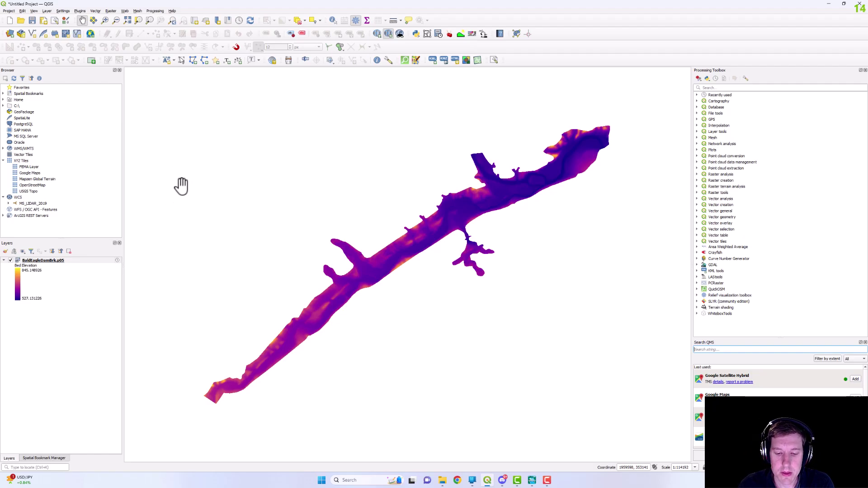
left_click(34, 10)
mouse_move(119, 192)
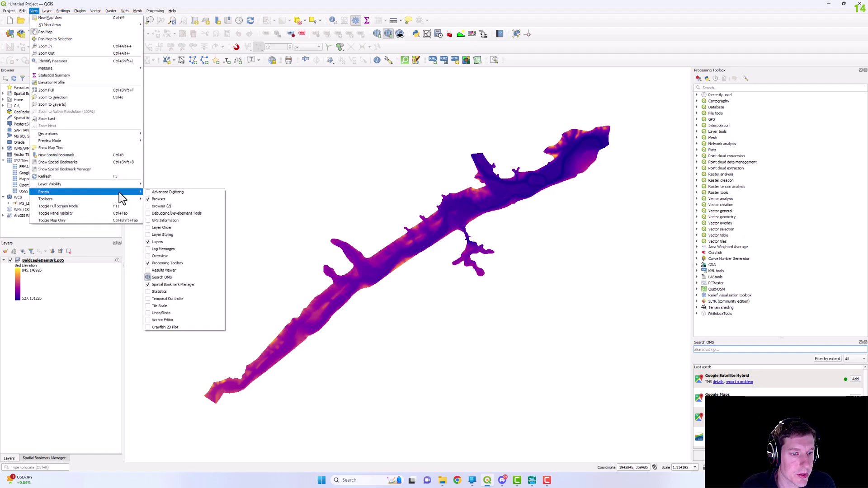
left_click(153, 235)
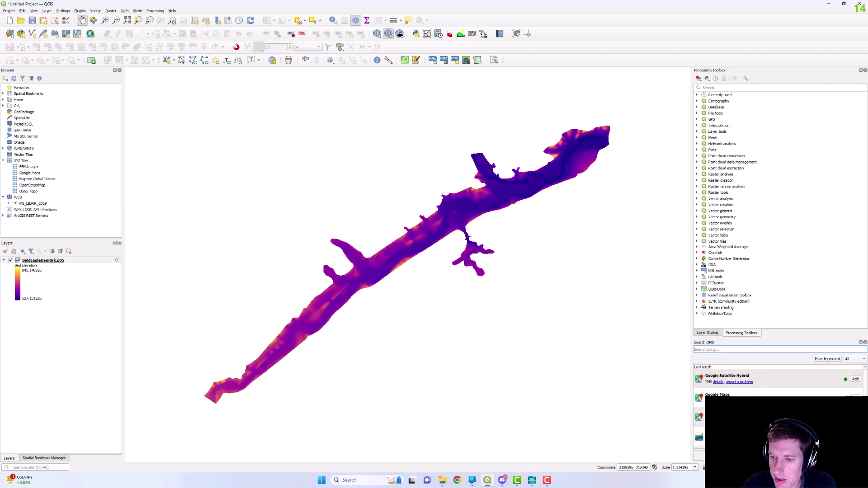
left_click(714, 332)
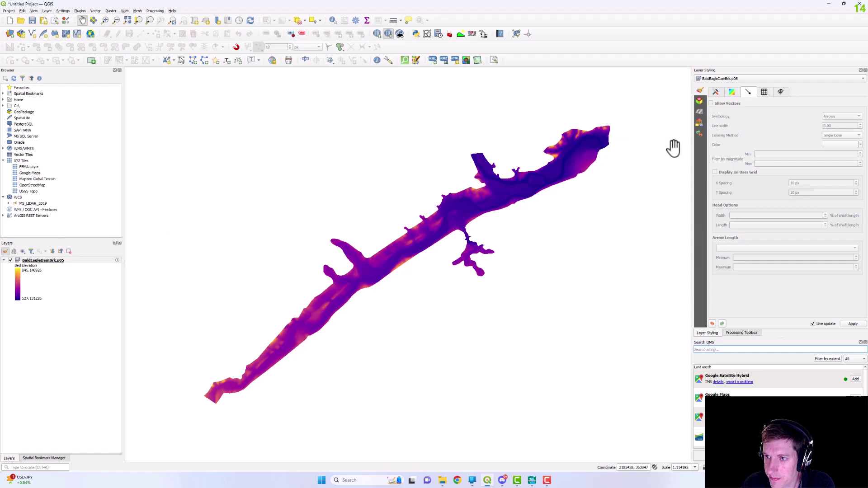
left_click_drag(692, 147, 654, 147)
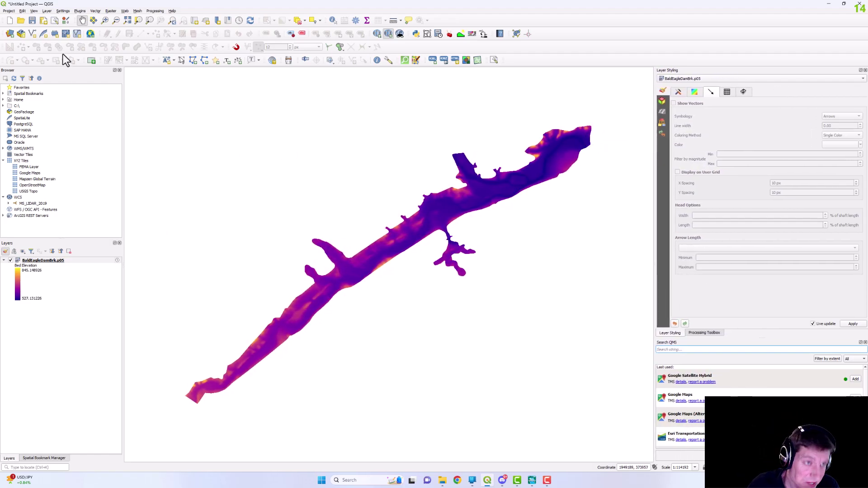
Enable the Temporal Controller panel from View > Panels
left_click(34, 10)
mouse_move(92, 197)
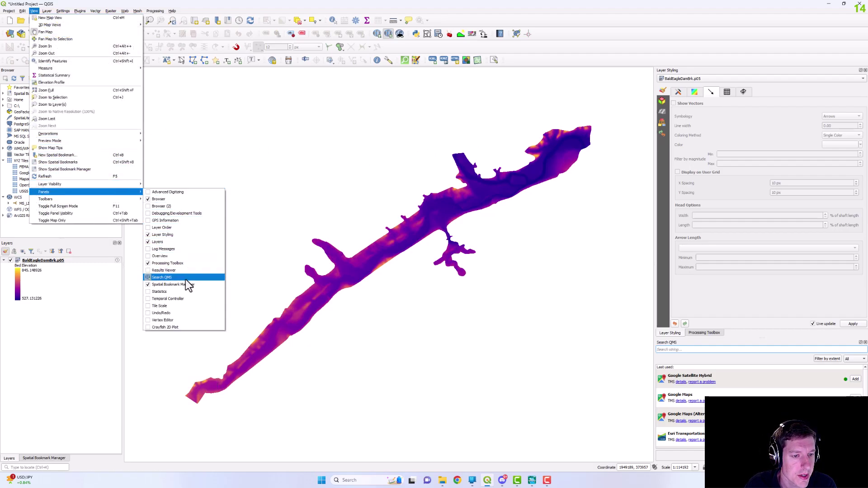
left_click(153, 299)
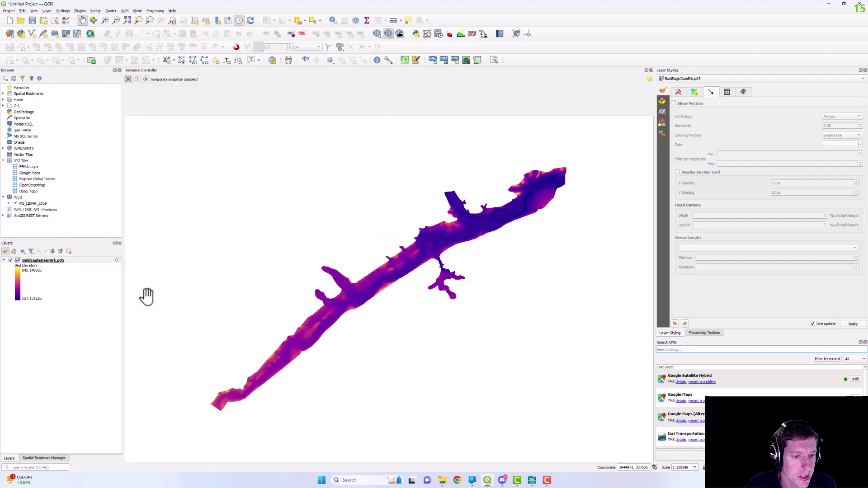
Turn on animated time navigation and make Velocity the active contour dataset
left_click(147, 80)
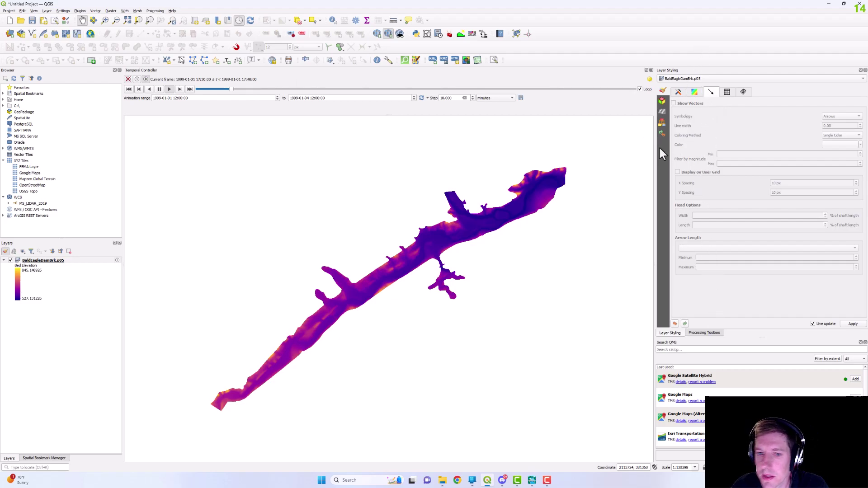
scroll(421, 283, "up", 1)
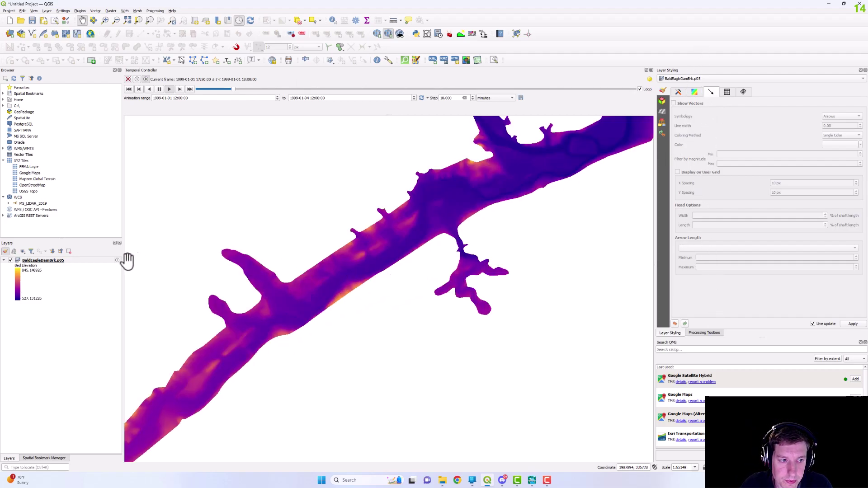
right_click(82, 262)
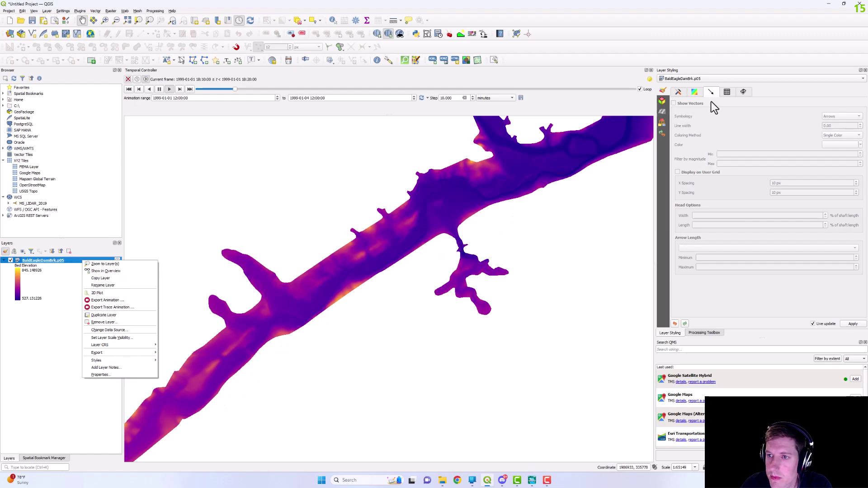
left_click(677, 93)
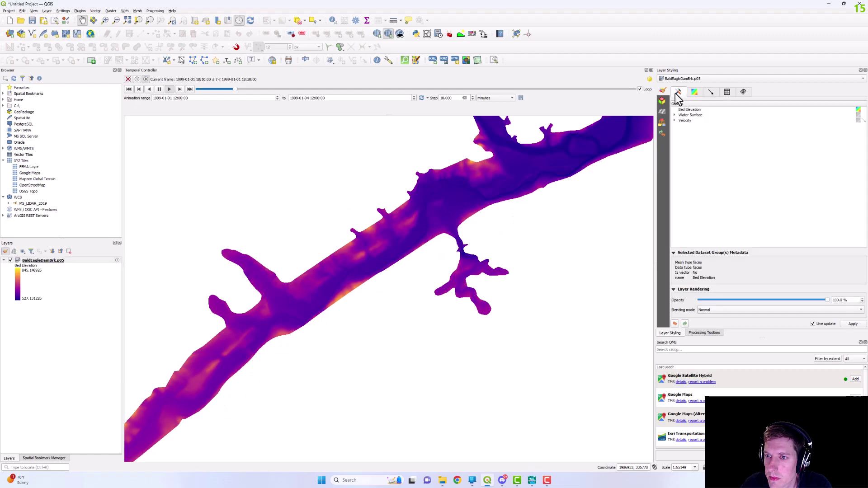
left_click(675, 121)
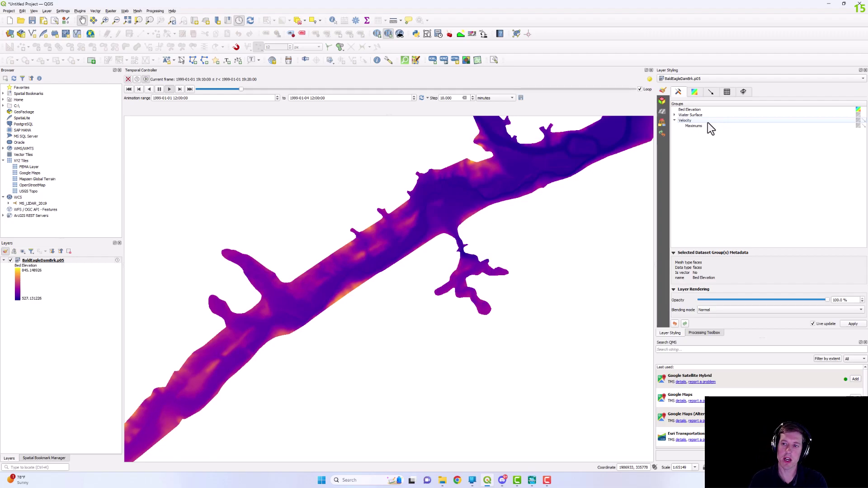
left_click(858, 120)
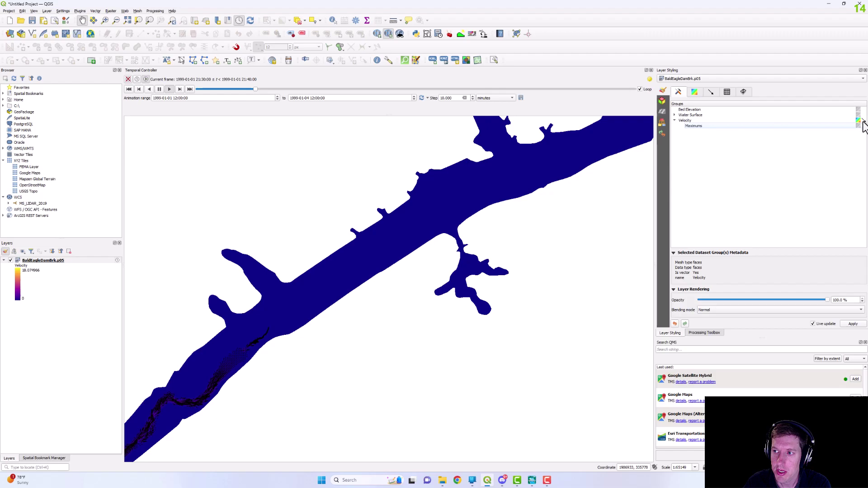
Set the velocity contour minimum to 0.01, clip out-of-range values, and apply the Turbo ramp
left_click(695, 92)
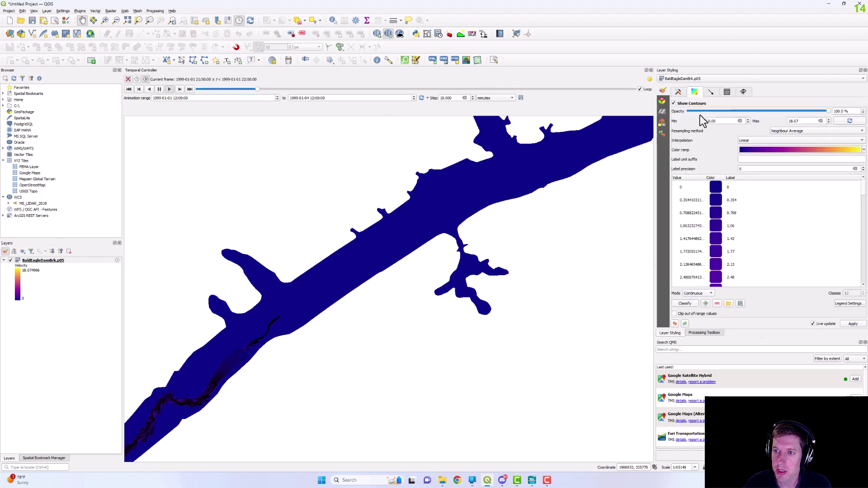
left_click(725, 121)
type("1")
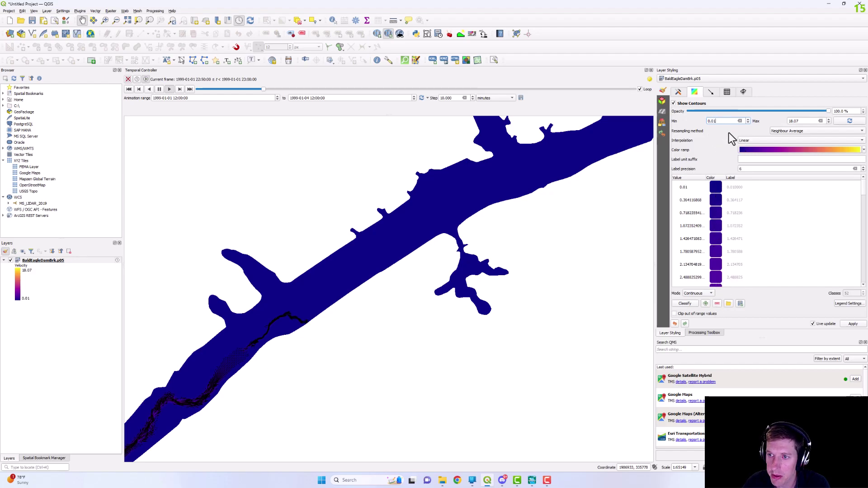
left_click(675, 314)
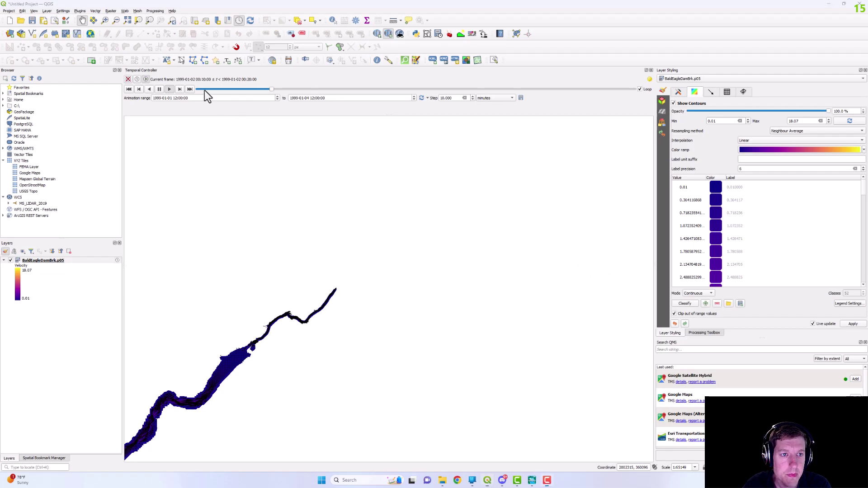
left_click(160, 88)
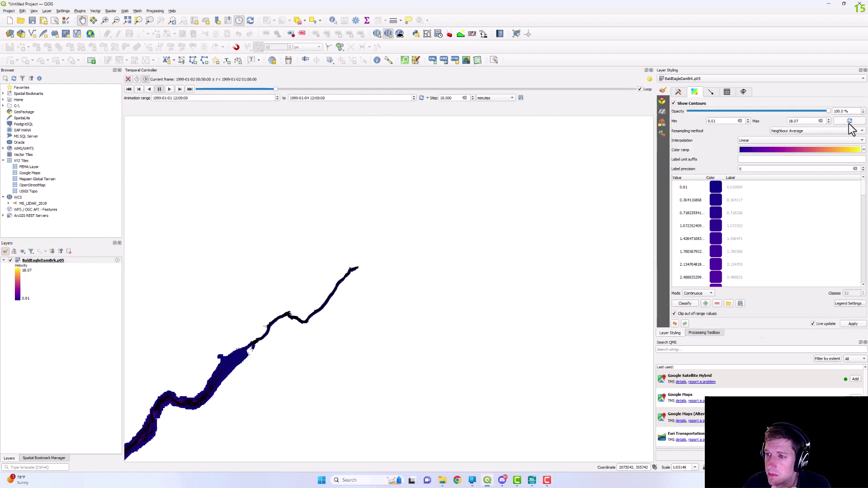
left_click(863, 149)
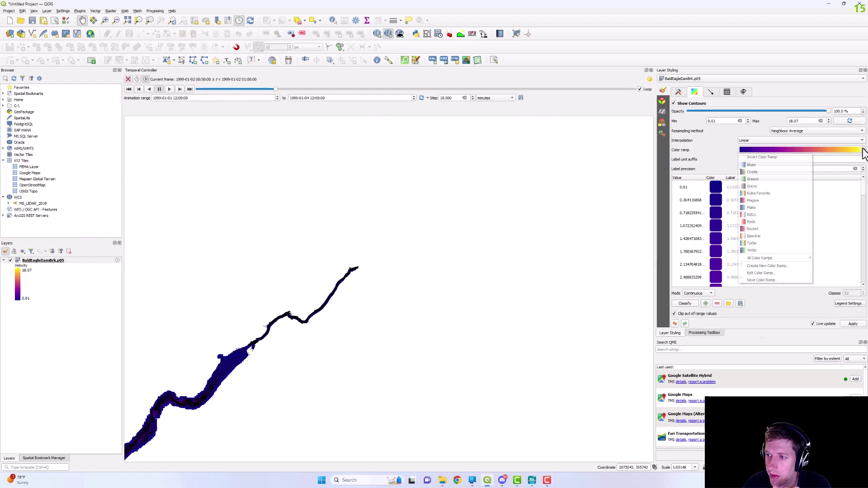
left_click(763, 242)
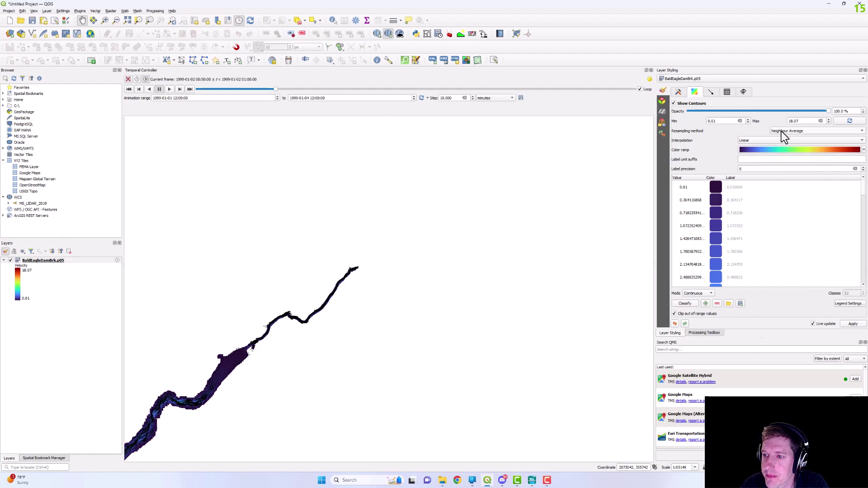
Set the Temporal Controller animation step to 2 hours
left_click(712, 93)
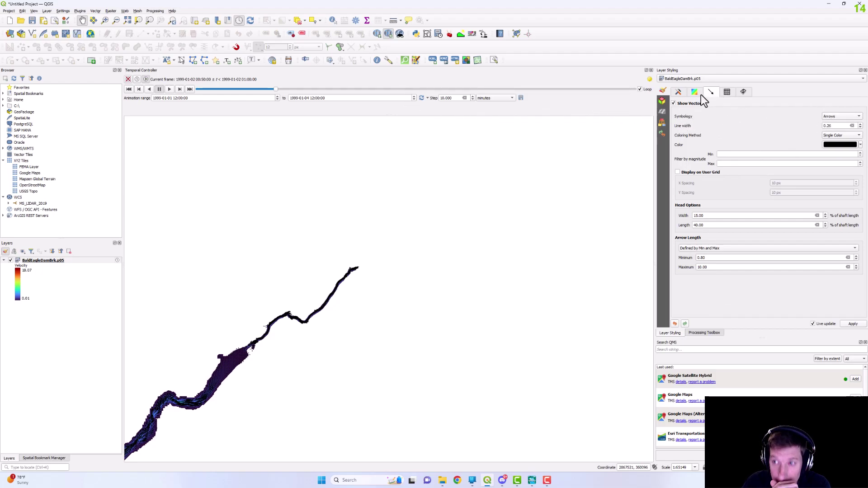
left_click(488, 98)
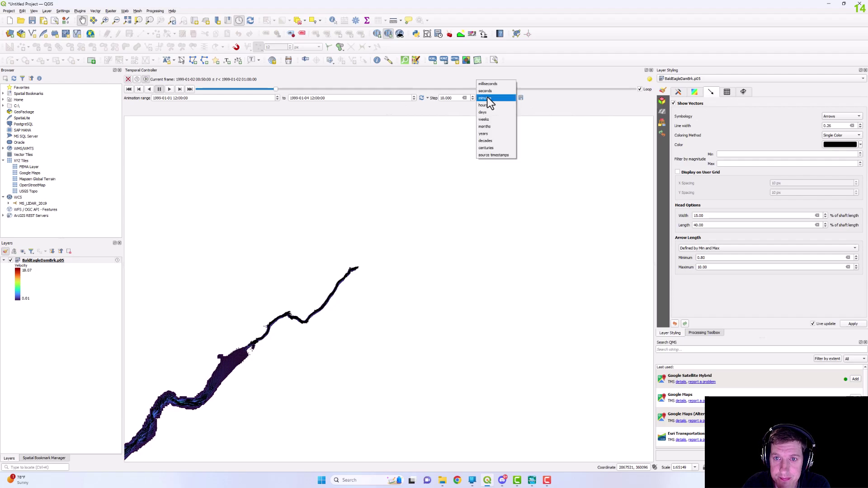
left_click(489, 106)
left_click_drag(453, 98, 407, 97)
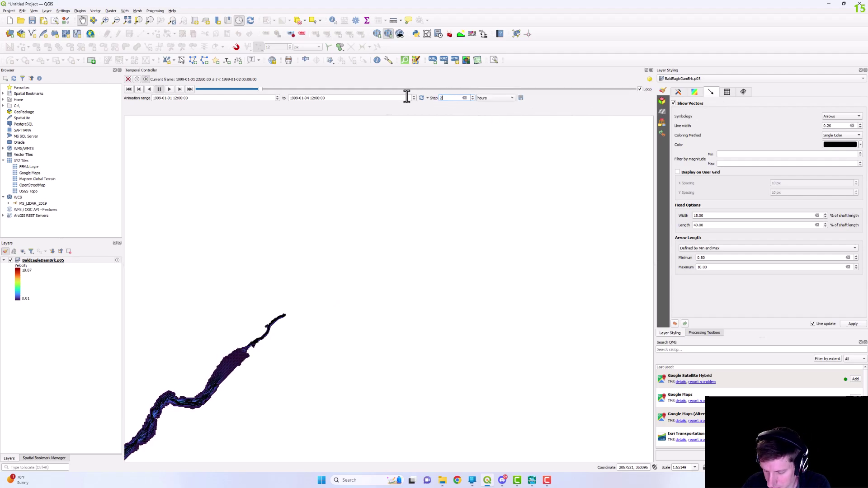
Enable native mesh rendering with a pale near-white line colour at hue 109°
left_click(731, 93)
left_click(677, 113)
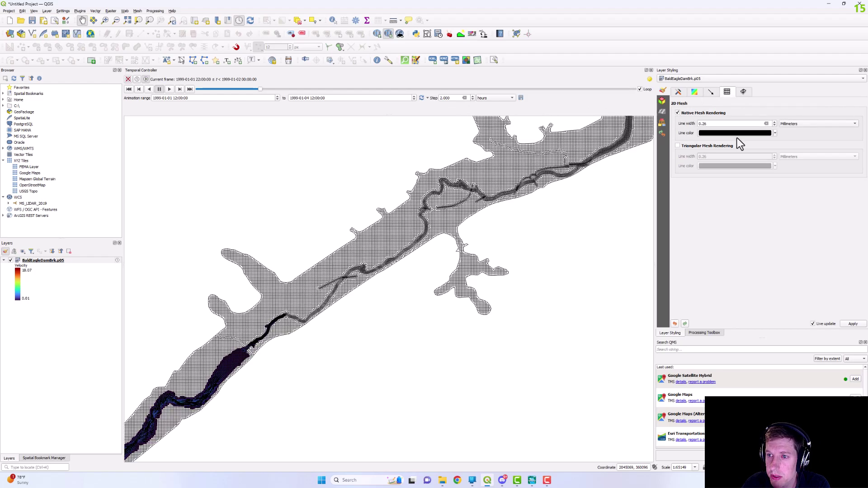
left_click(773, 132)
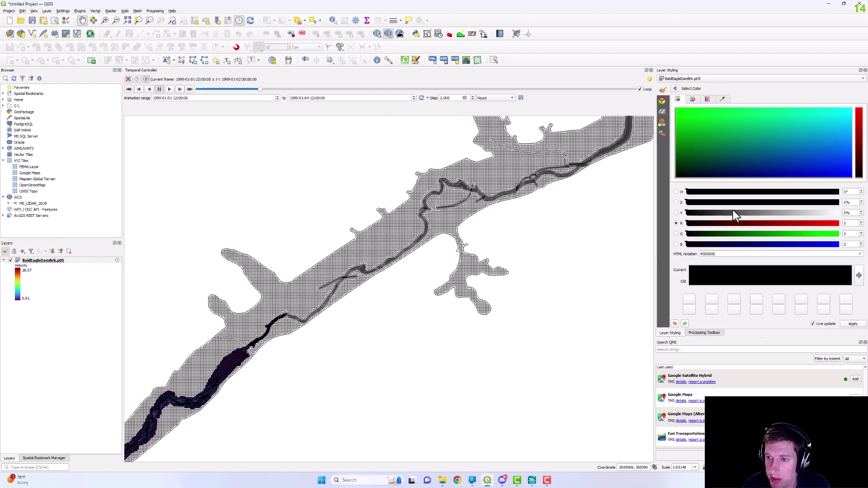
left_click(674, 88)
left_click(742, 151)
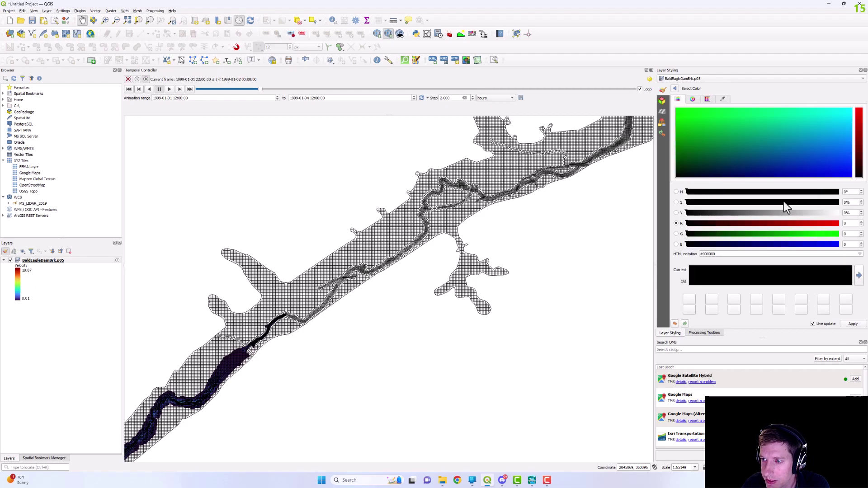
left_click(692, 98)
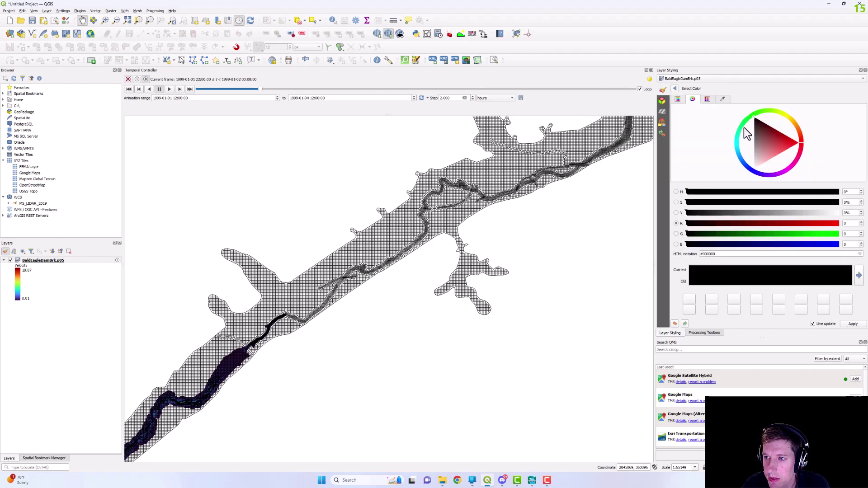
left_click_drag(753, 117, 762, 130)
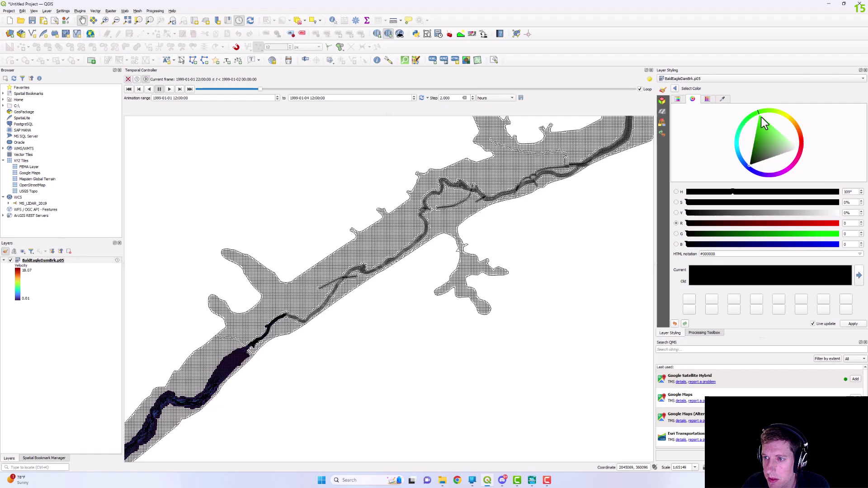
left_click_drag(750, 163, 793, 150)
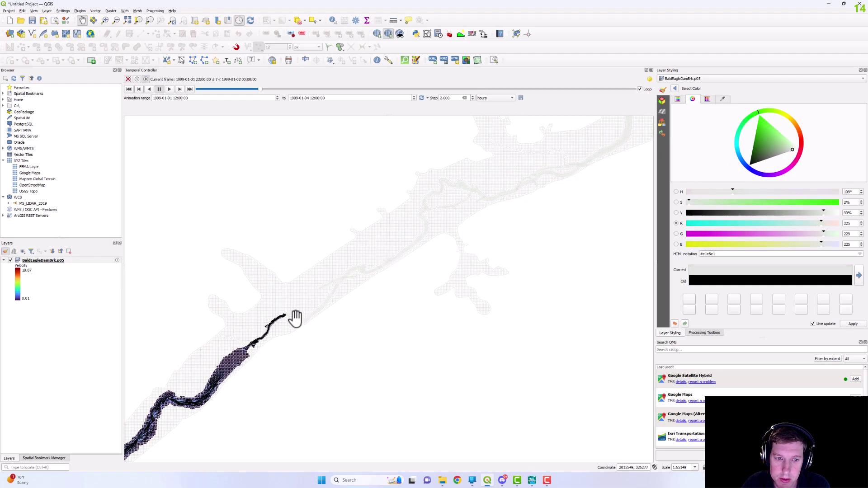
scroll(295, 317, "up", 2)
left_click_drag(293, 312, 431, 260)
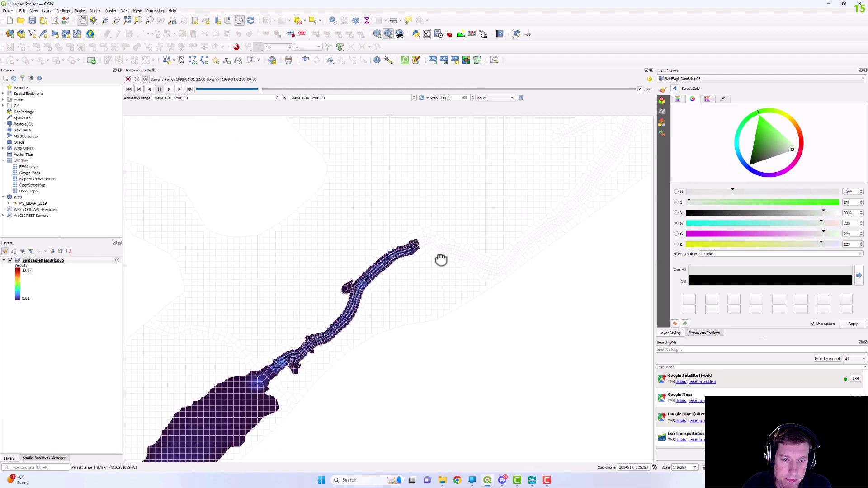
left_click(672, 89)
left_click(687, 103)
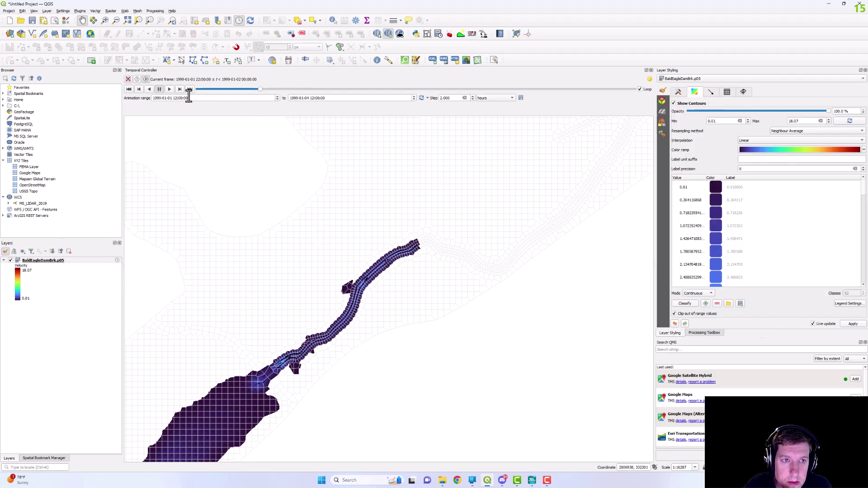
left_click(172, 90)
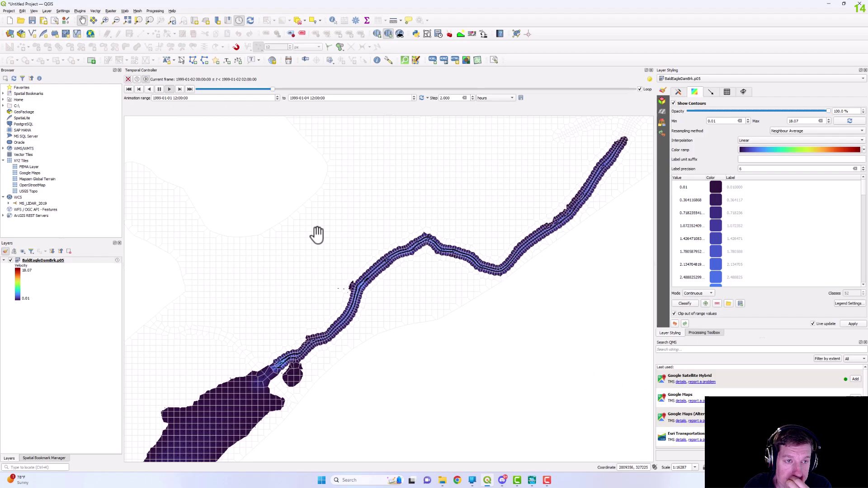
scroll(338, 318, "up", 1)
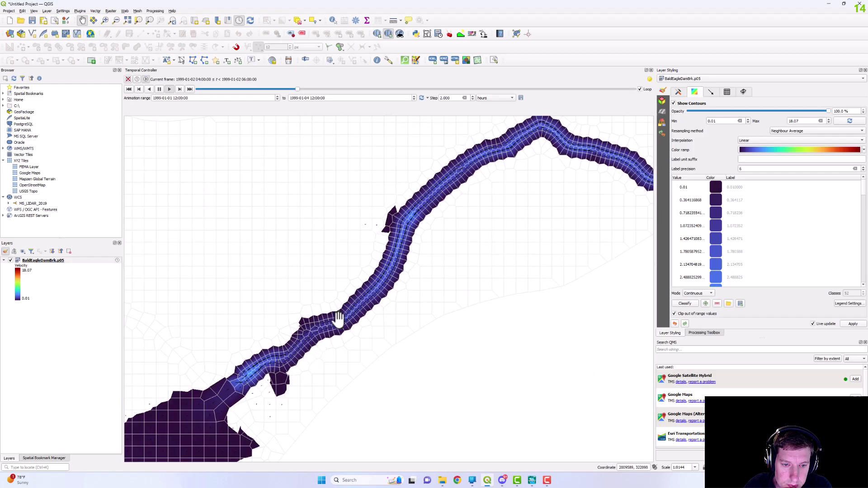
left_click_drag(339, 318, 354, 265)
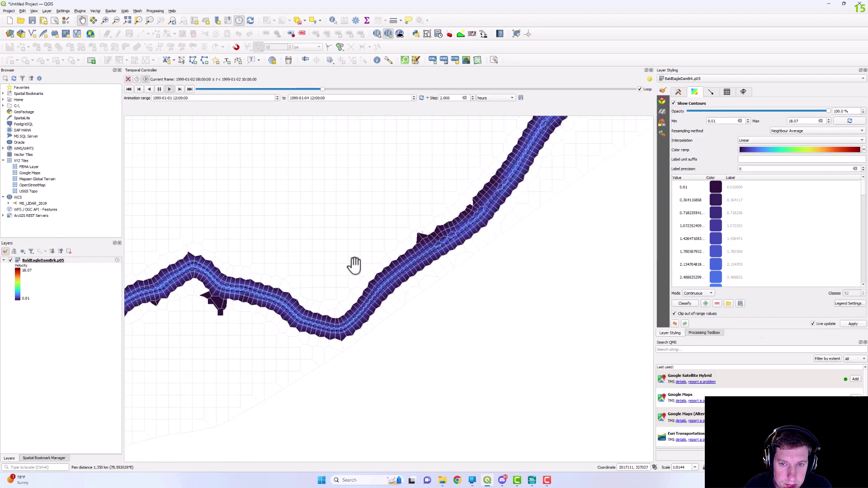
scroll(354, 266, "down", 2)
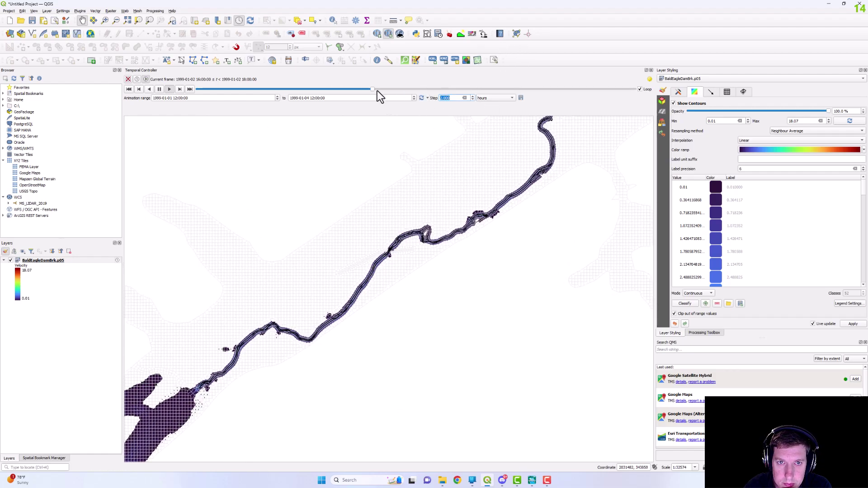
left_click(467, 89)
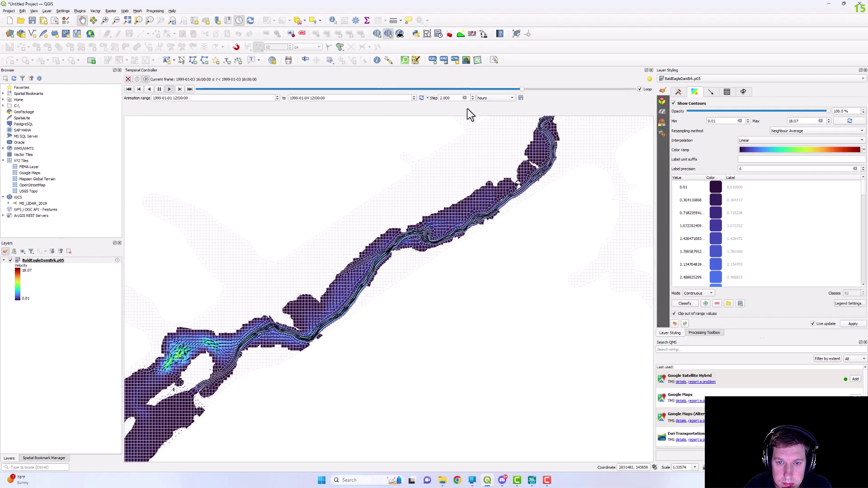
left_click_drag(310, 294, 291, 283)
scroll(335, 272, "up", 2)
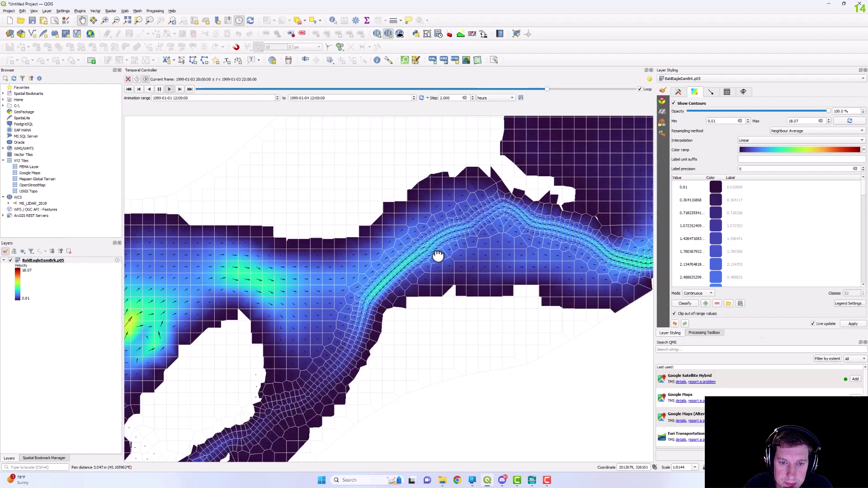
left_click_drag(455, 242, 364, 300)
left_click_drag(496, 242, 503, 294)
scroll(453, 292, "down", 1)
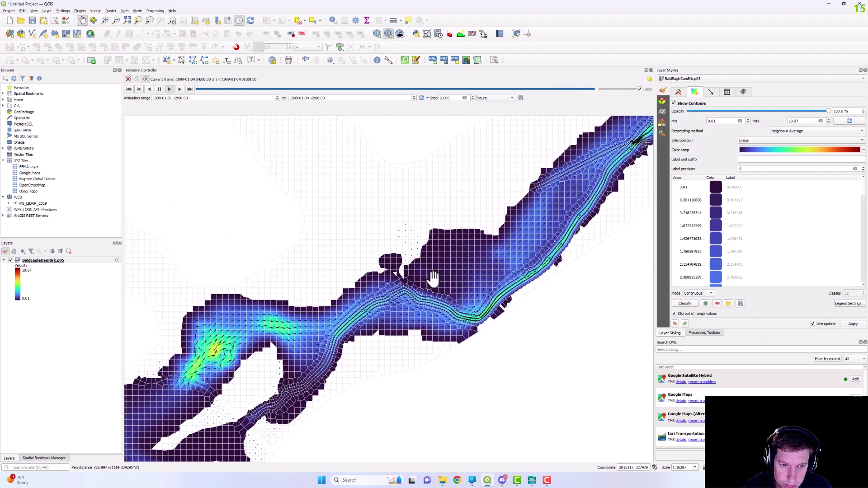
Show white velocity arrows on a regular user grid with a minimum magnitude
left_click(710, 92)
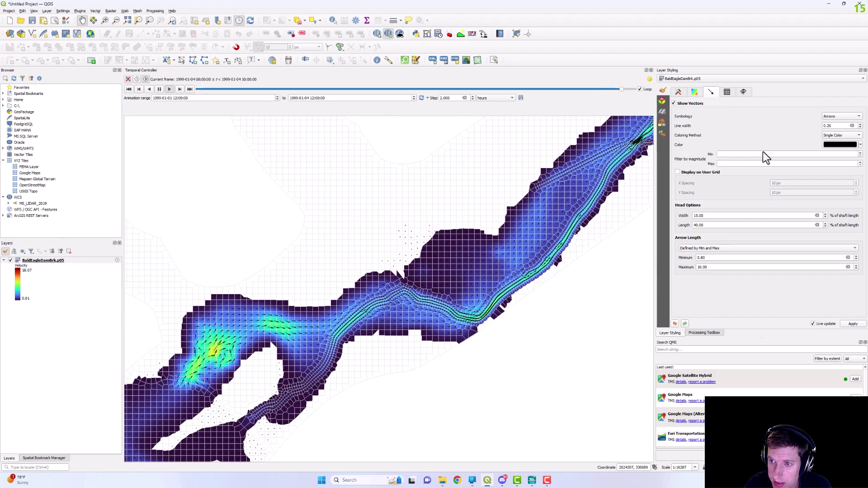
left_click(741, 154)
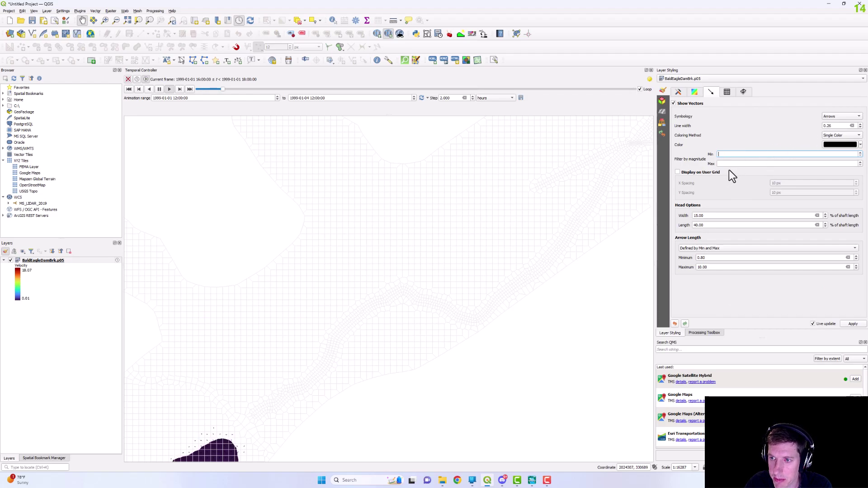
left_click(677, 172)
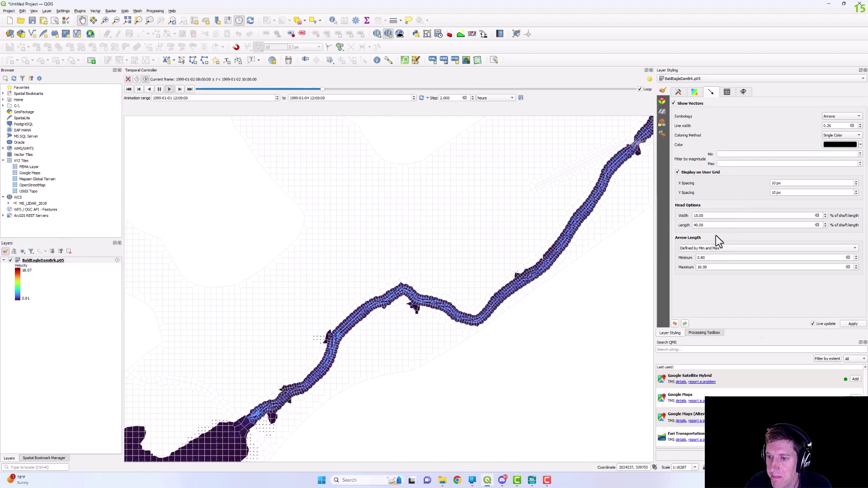
left_click(859, 145)
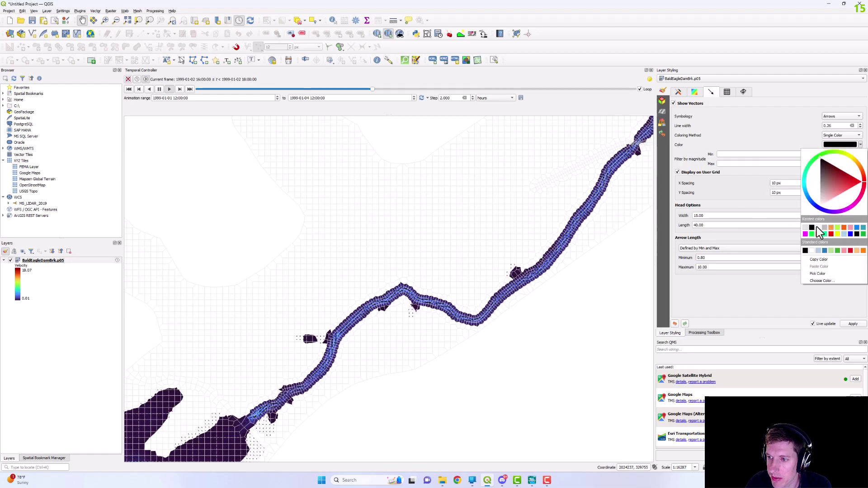
left_click(811, 251)
scroll(441, 320, "up", 2)
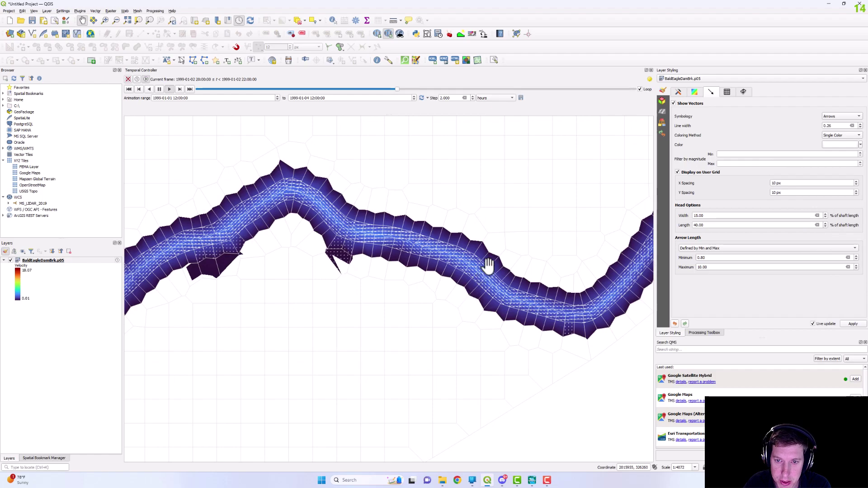
left_click_drag(490, 265, 517, 300)
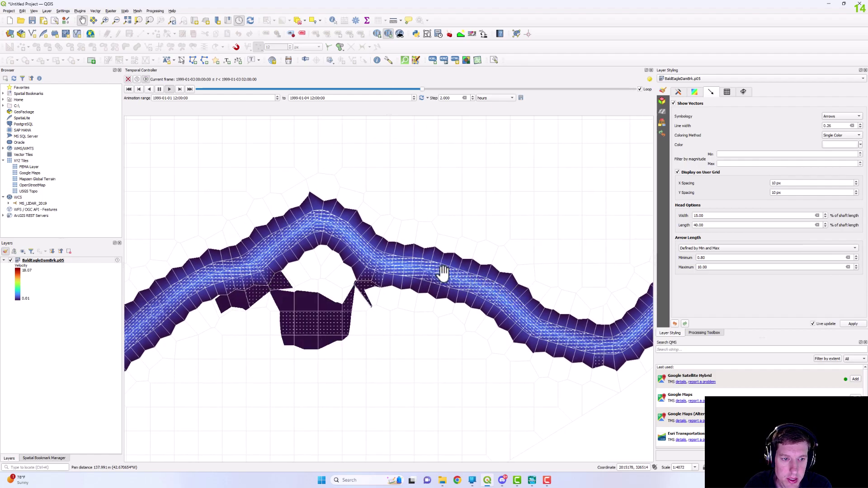
left_click_drag(443, 277, 470, 293)
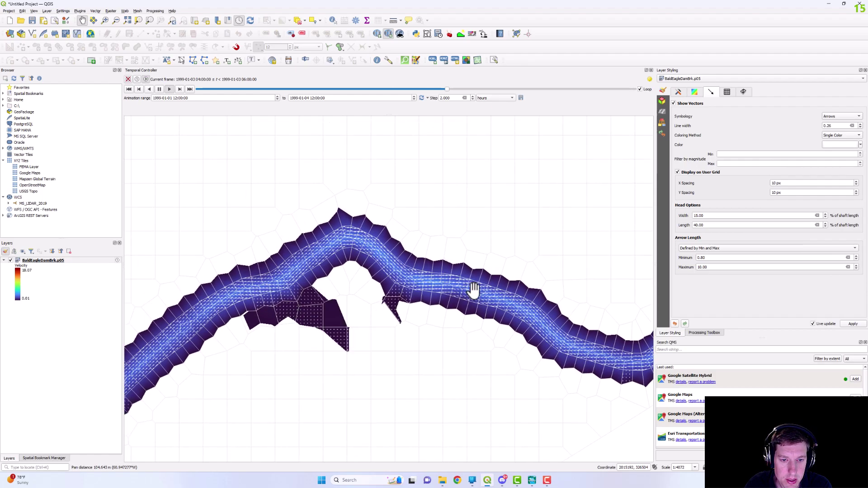
left_click_drag(544, 272, 514, 283)
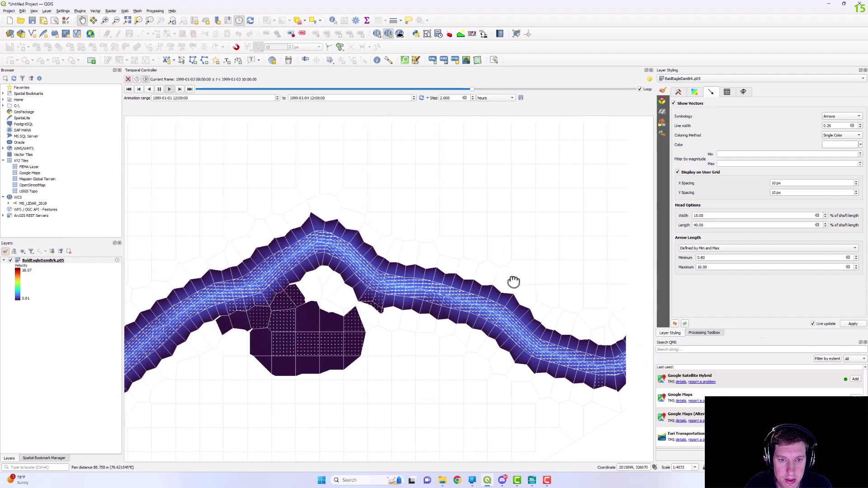
scroll(284, 135, "down", 1)
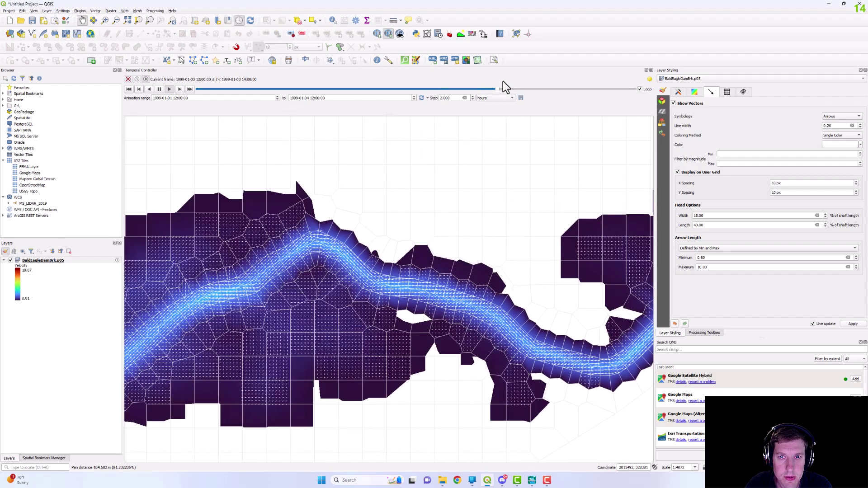
scroll(497, 119, "up", 3)
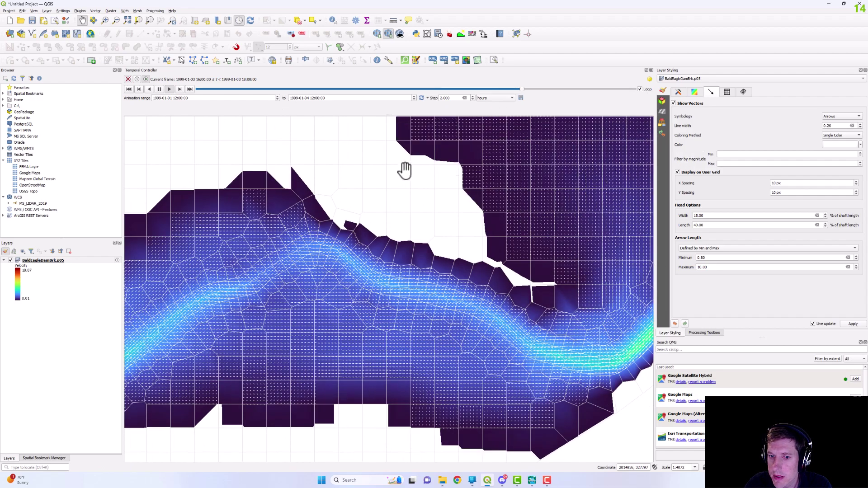
left_click(159, 89)
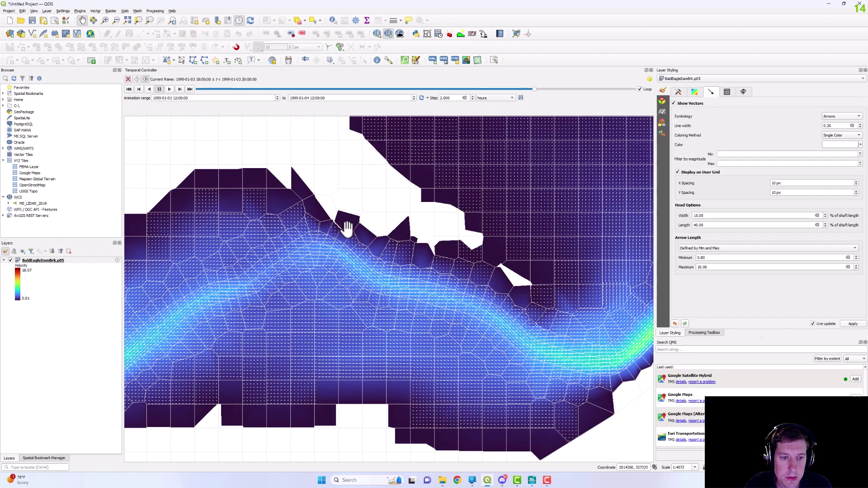
left_click_drag(369, 240, 405, 242)
left_click(727, 92)
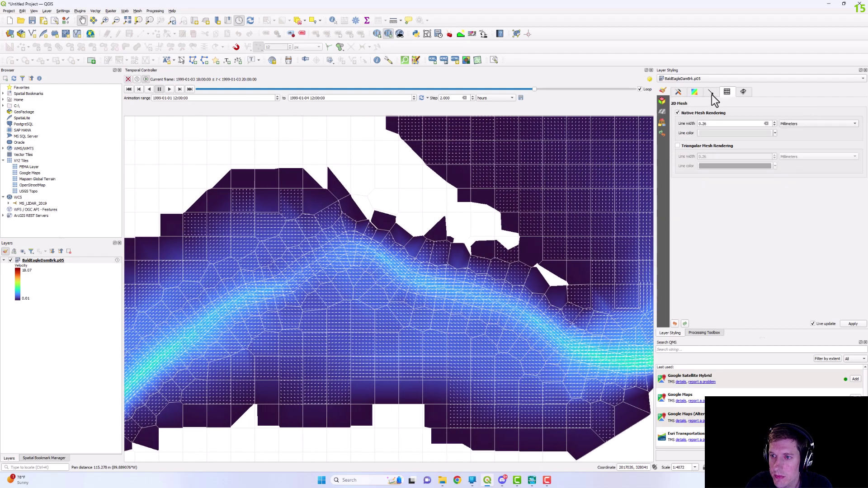
left_click(712, 94)
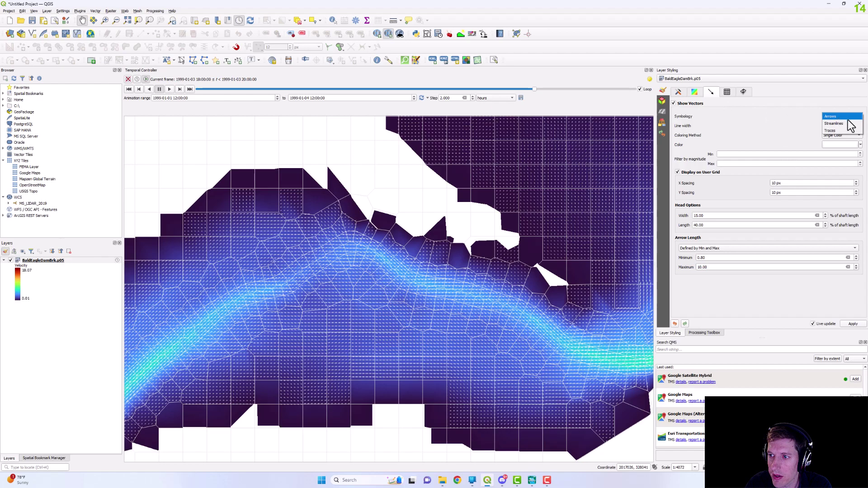
Draw velocity as streamlines with 20 px X/Y spacing seeded On Mesh/Grid, then as Traces
left_click(848, 123)
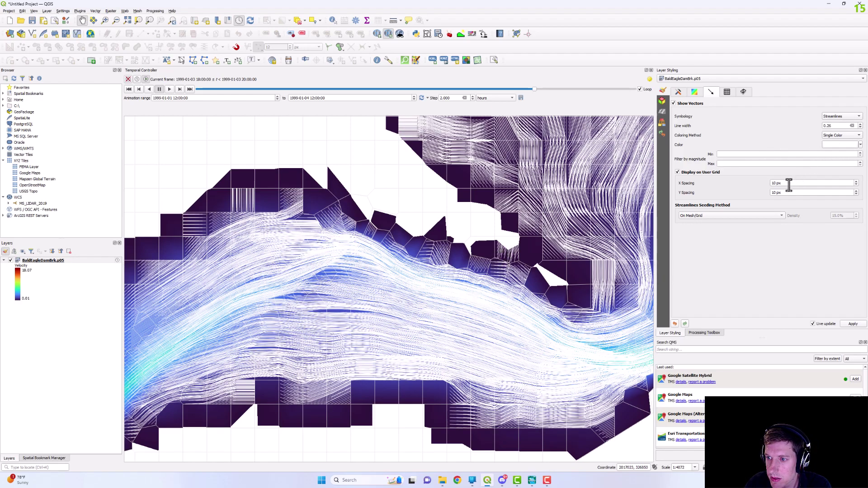
double_click(773, 183)
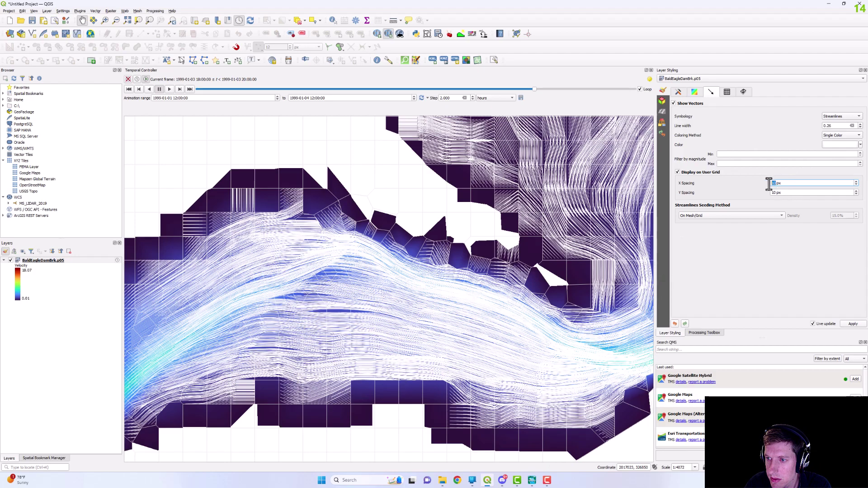
type("20")
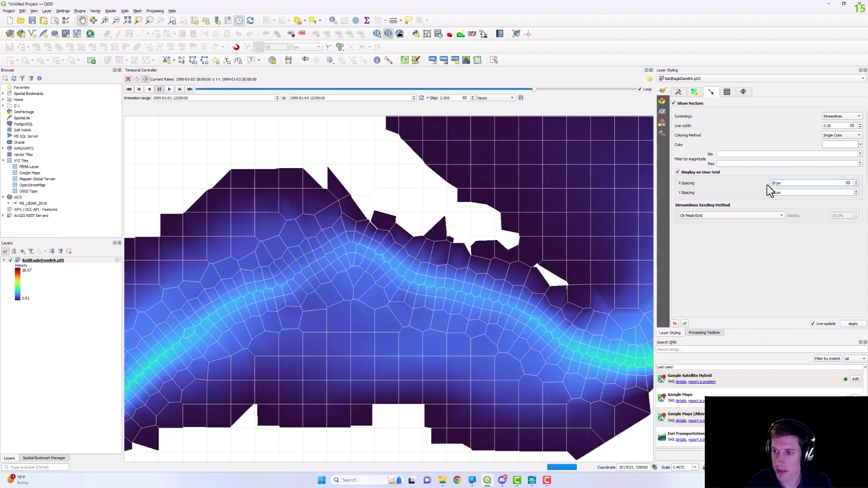
double_click(775, 193)
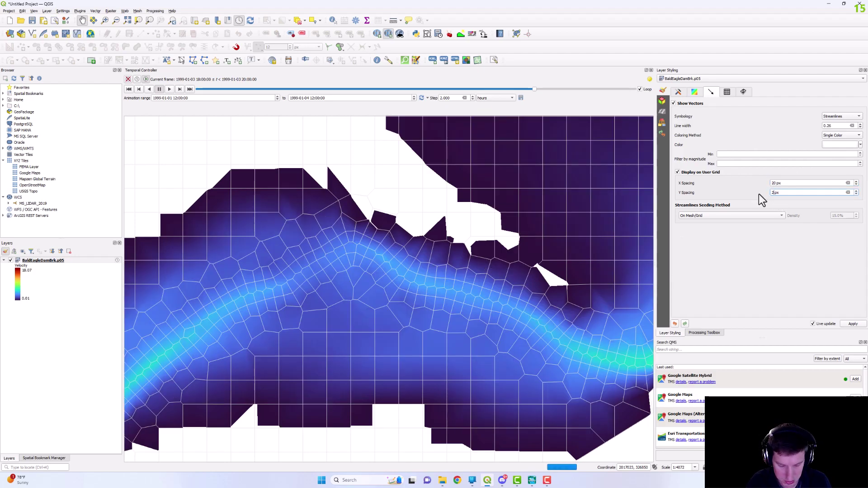
scroll(565, 242, "down", 1)
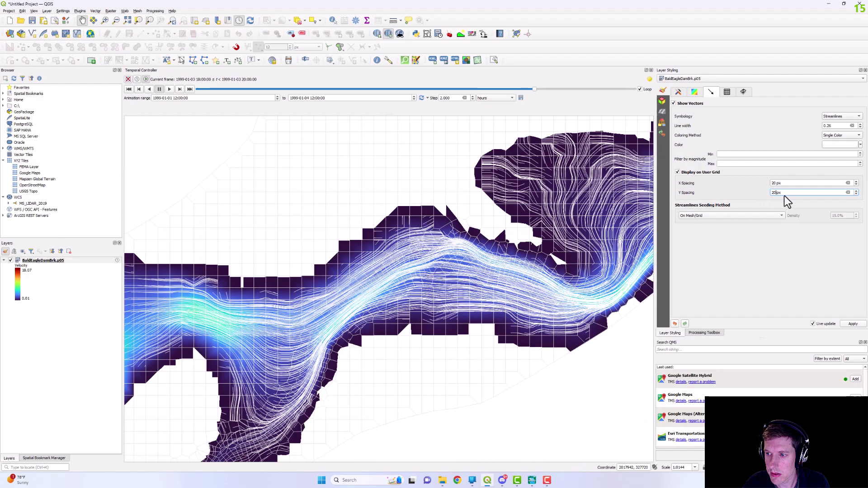
left_click(776, 215)
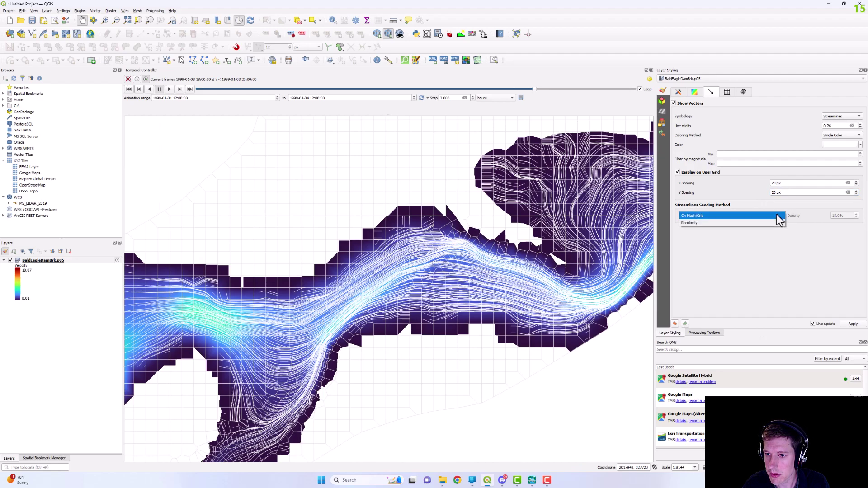
left_click(776, 215)
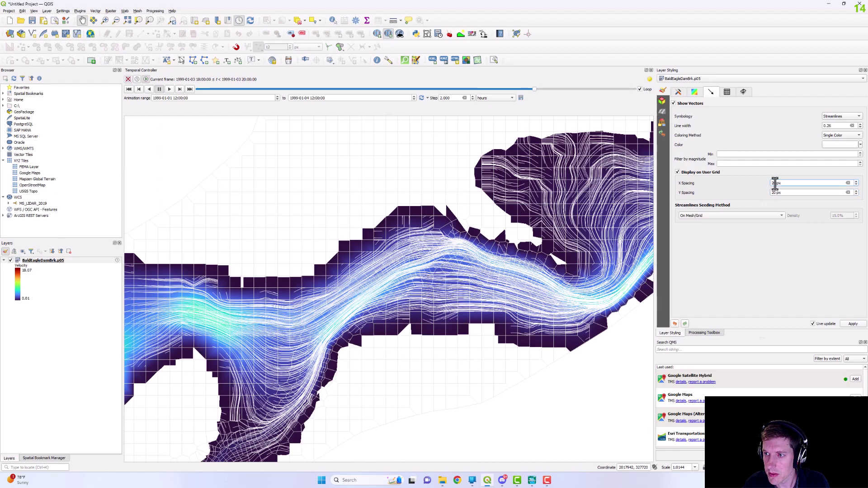
left_click(822, 116)
left_click(834, 123)
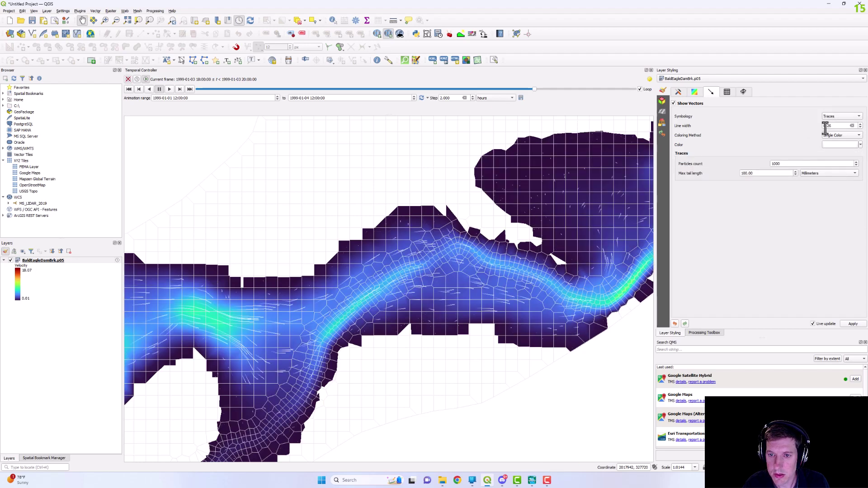
Play the velocity traces animation along the river, then switch the vectors back to arrows
left_click_drag(413, 290, 474, 283)
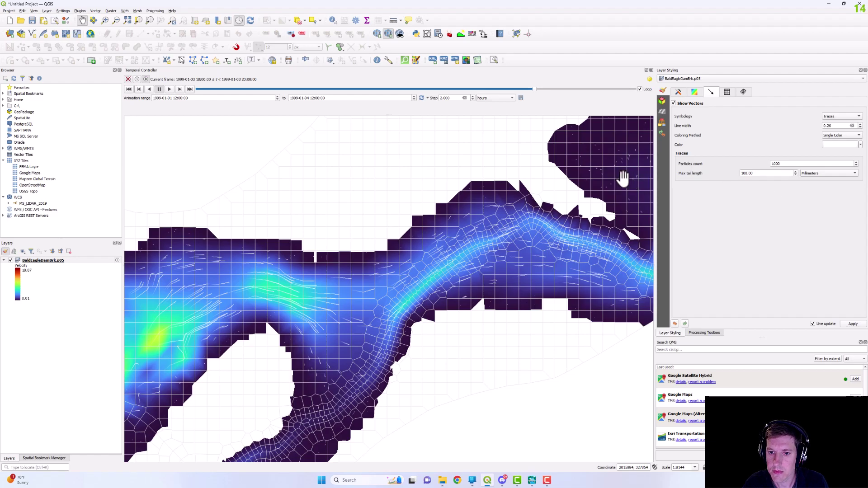
left_click(170, 89)
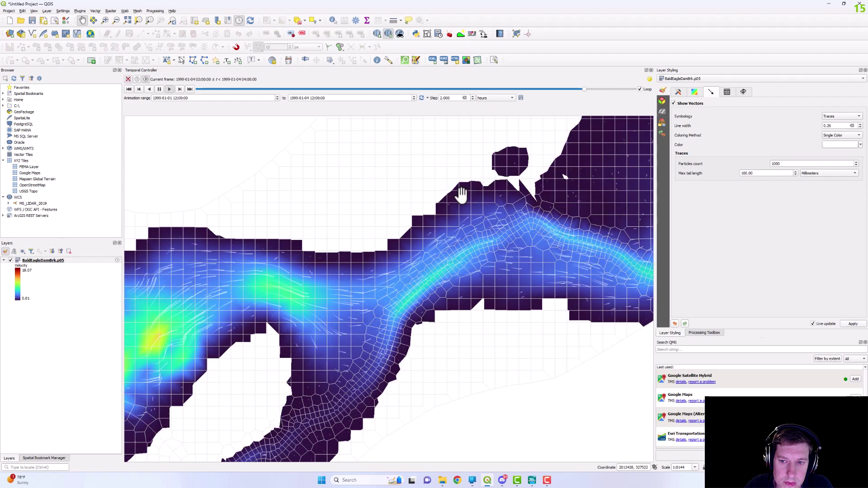
left_click(848, 118)
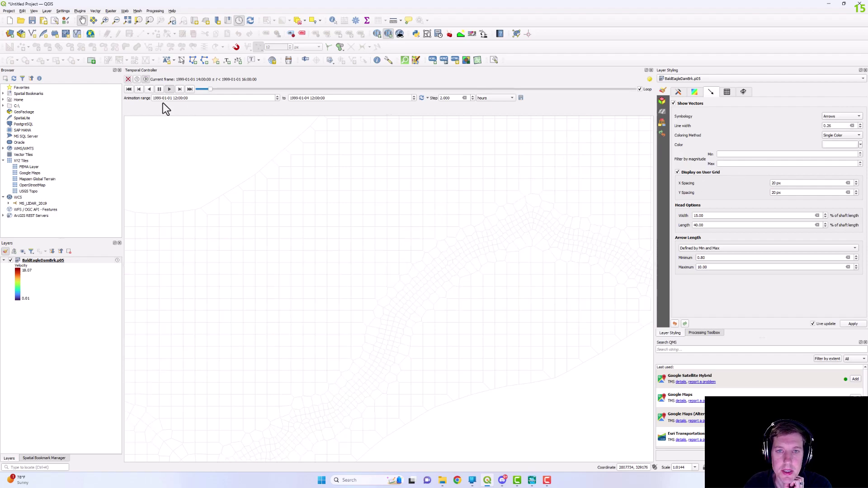
Display the Velocity Maximums dataset with the Turbo colour ramp and linear interpolation
left_click(678, 91)
left_click(858, 126)
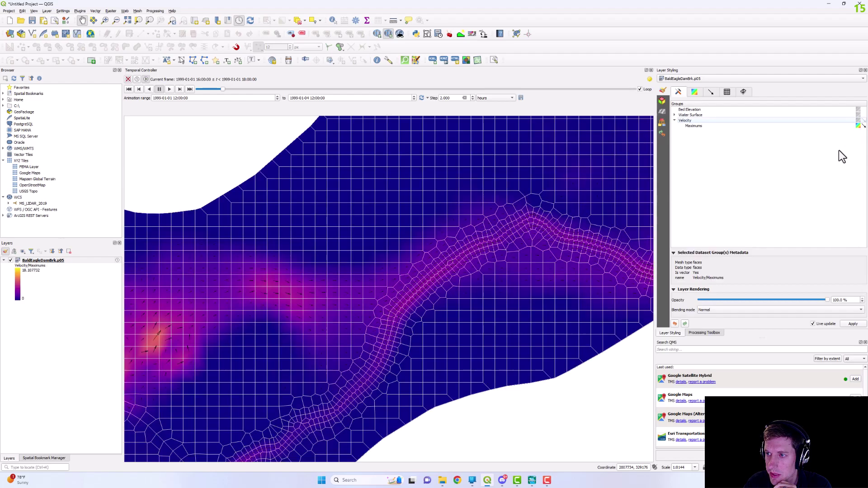
left_click(696, 93)
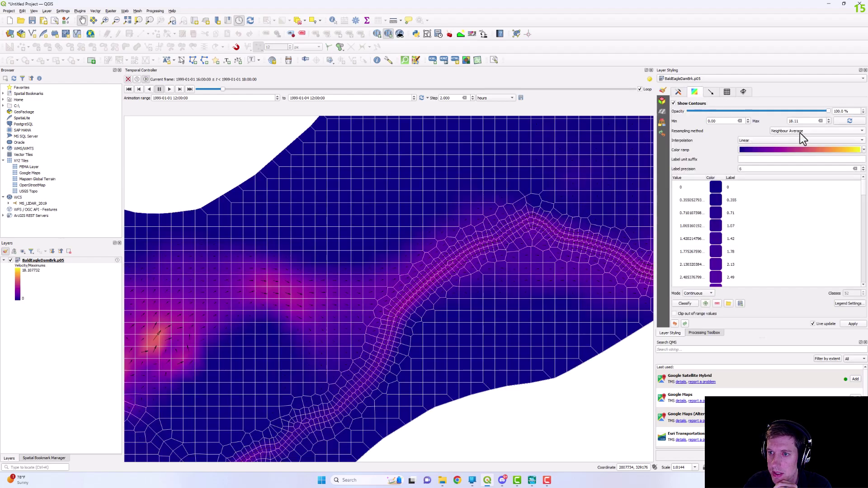
left_click(800, 141)
left_click(802, 140)
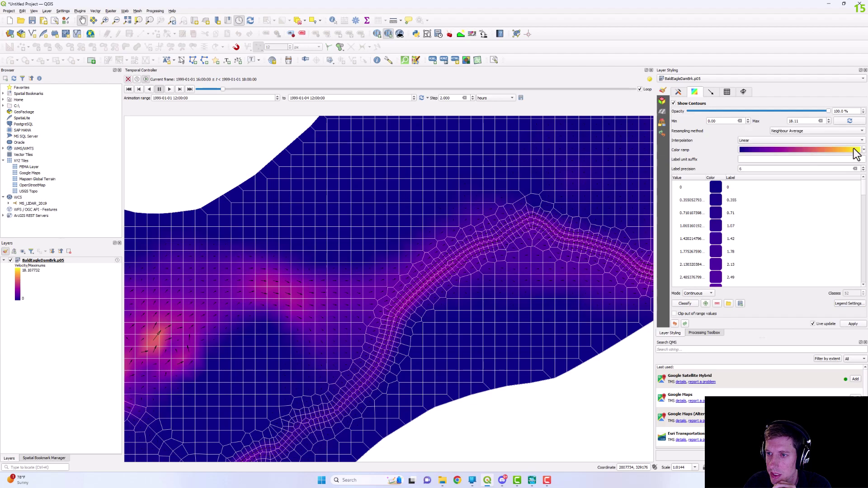
left_click(864, 151)
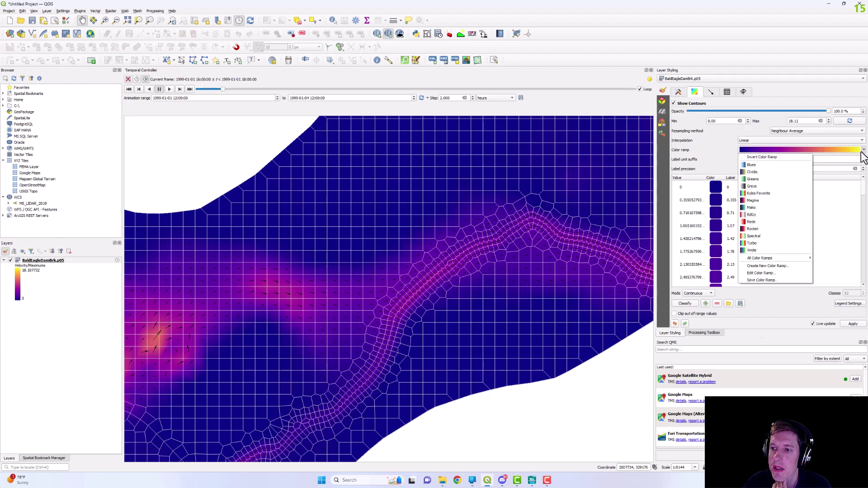
left_click(771, 243)
Set the ramp minimum to 0.01 and clip out-of-range values
double_click(730, 121)
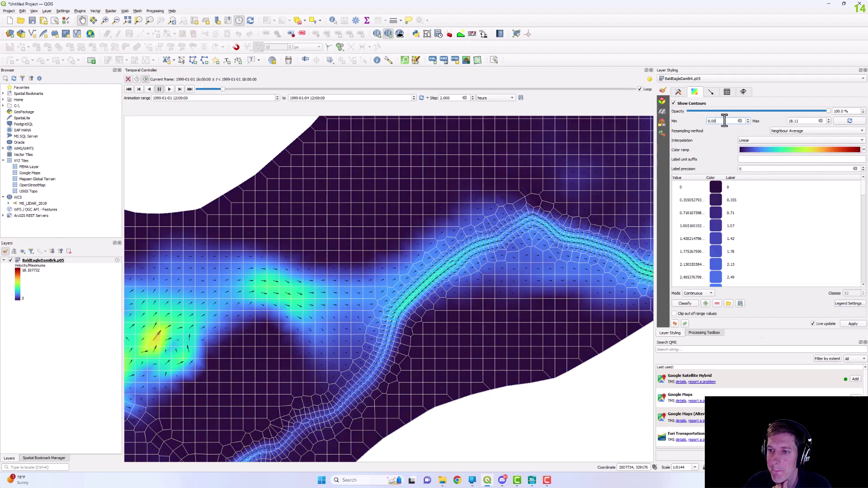
type("0.01")
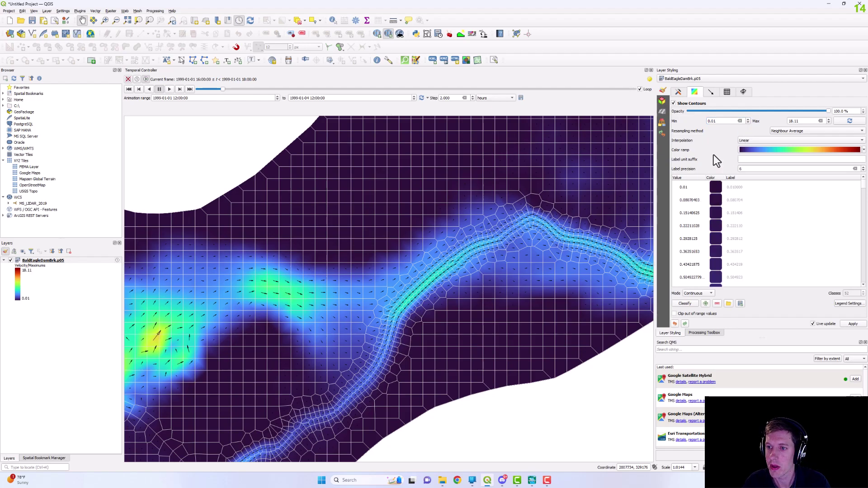
left_click(674, 314)
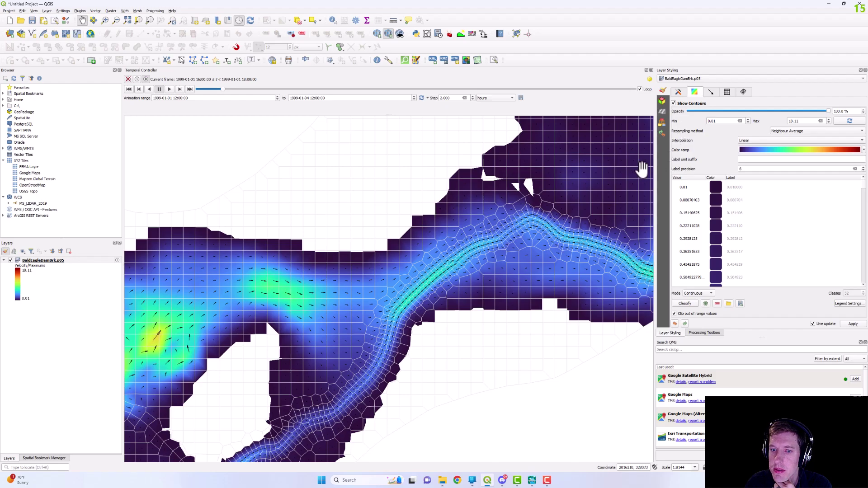
scroll(517, 244, "down", 1)
left_click_drag(513, 246, 484, 251)
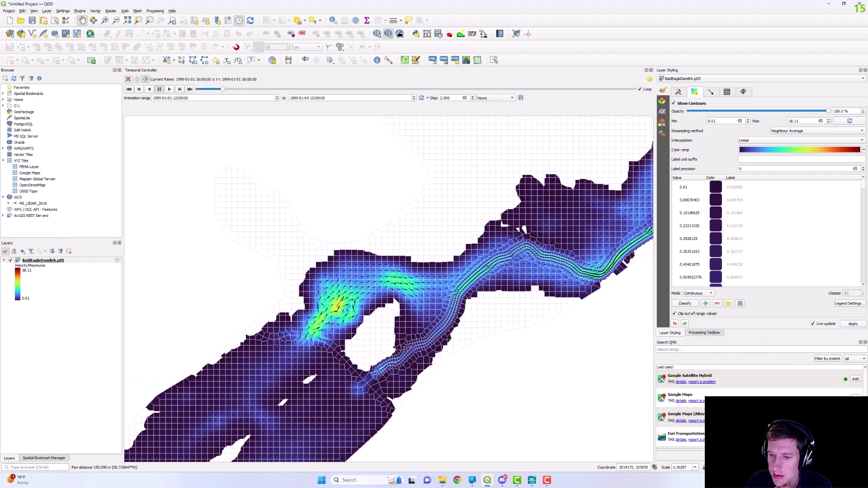
Add Google Satellite Hybrid from the QMS search and zoom to the high-velocity area
left_click(854, 379)
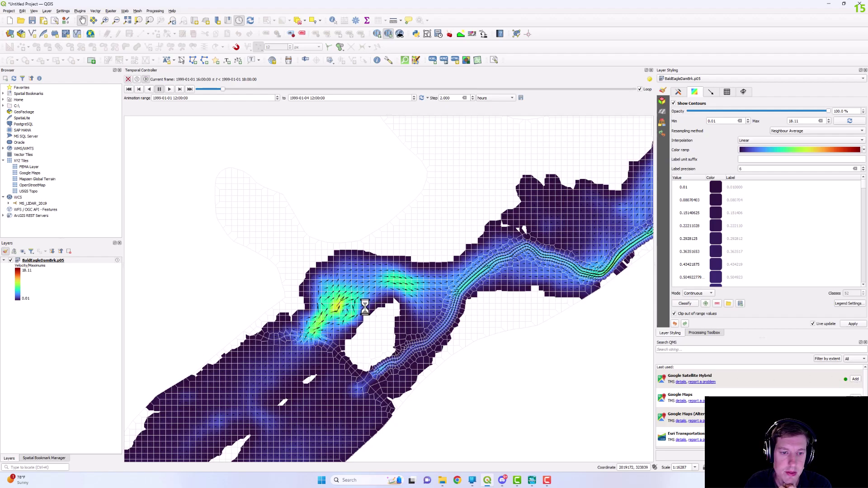
scroll(360, 298, "up", 1)
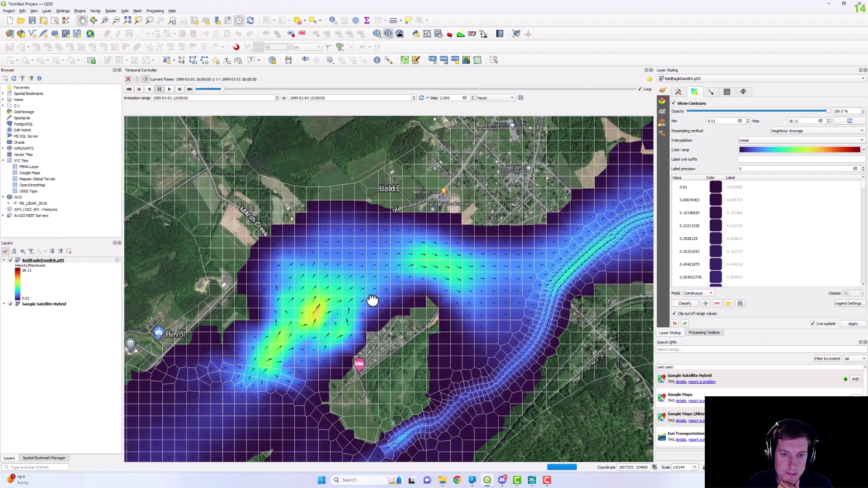
left_click_drag(370, 302, 379, 280)
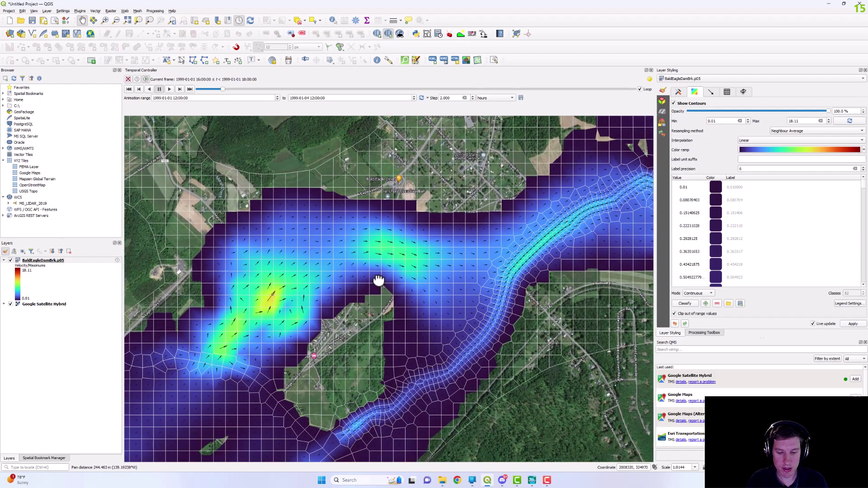